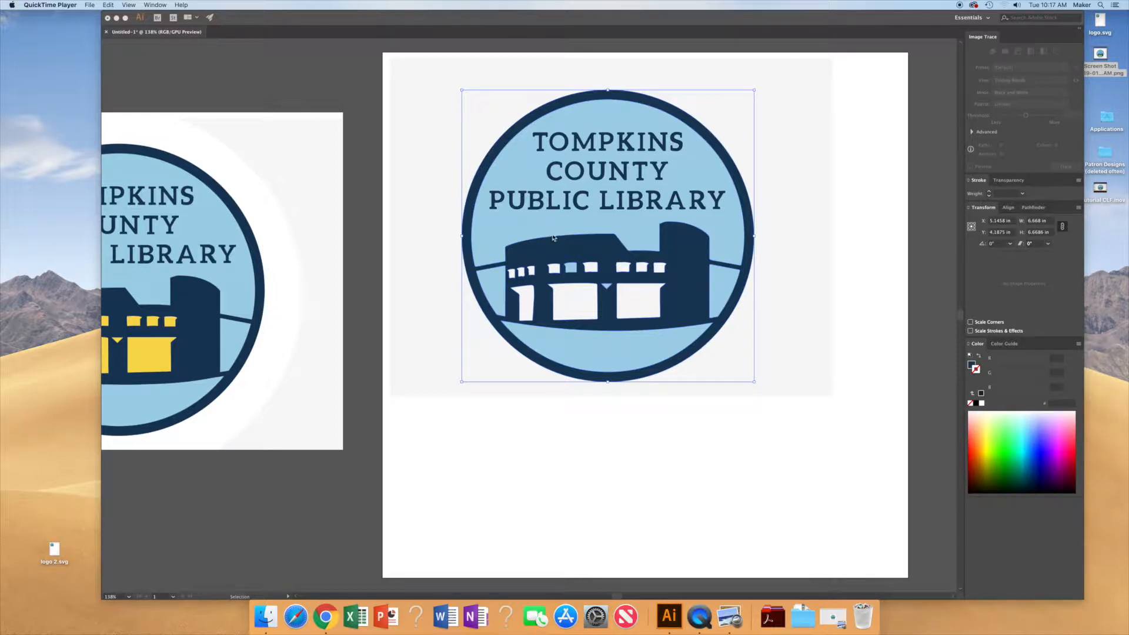
Step: Delete the stray light blue fragment inside one of the building's upper windows in the traced logo
{"action": "left_click", "coordinate": [614, 224]}
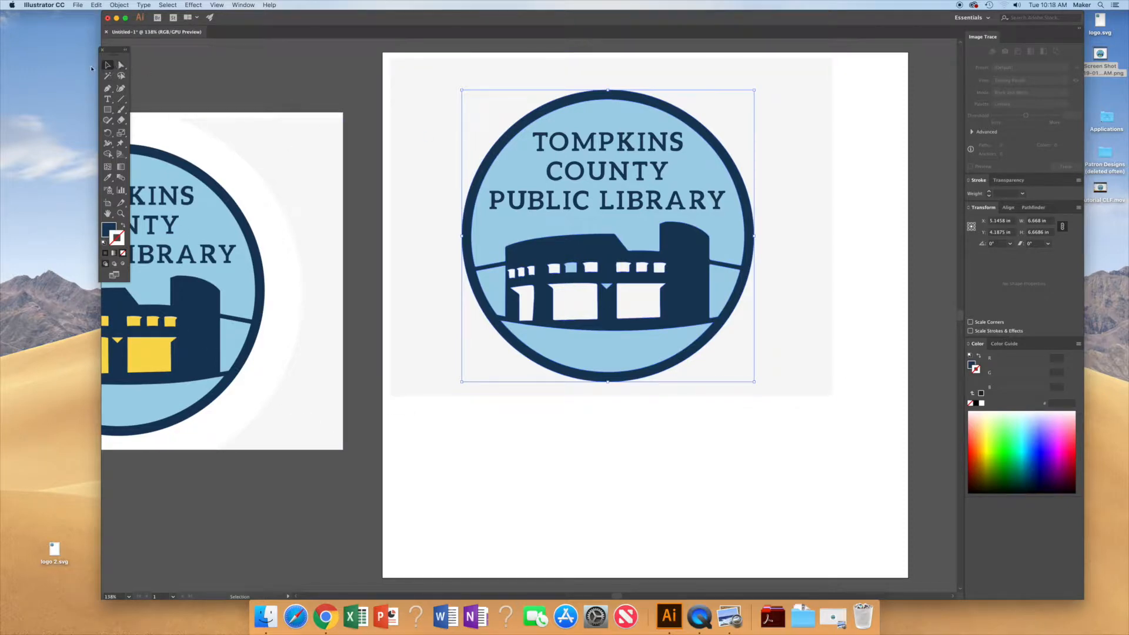
{"action": "left_click", "coordinate": [121, 66]}
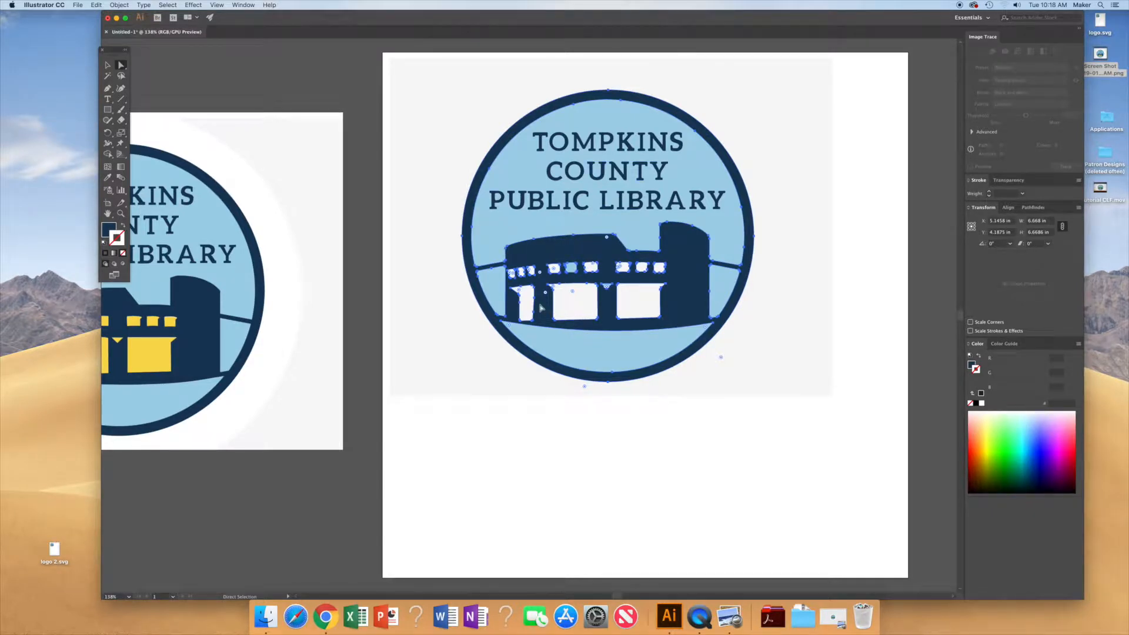
{"action": "left_click", "coordinate": [229, 135]}
{"action": "left_click", "coordinate": [630, 206]}
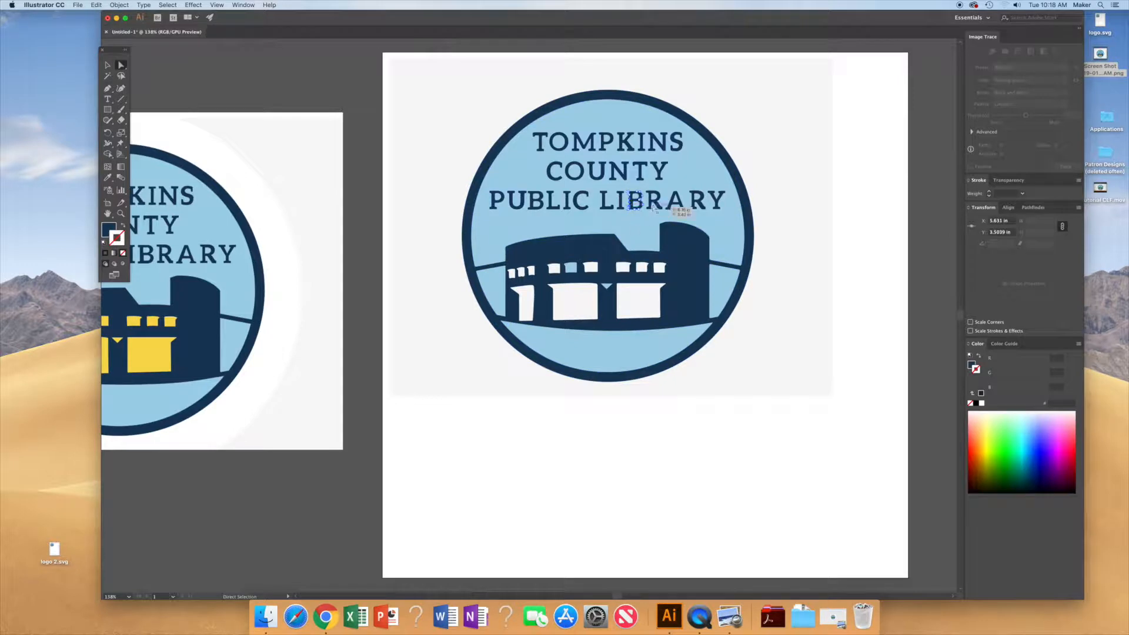
{"action": "left_click", "coordinate": [656, 205]}
{"action": "left_click", "coordinate": [659, 205]}
{"action": "left_click", "coordinate": [572, 270]}
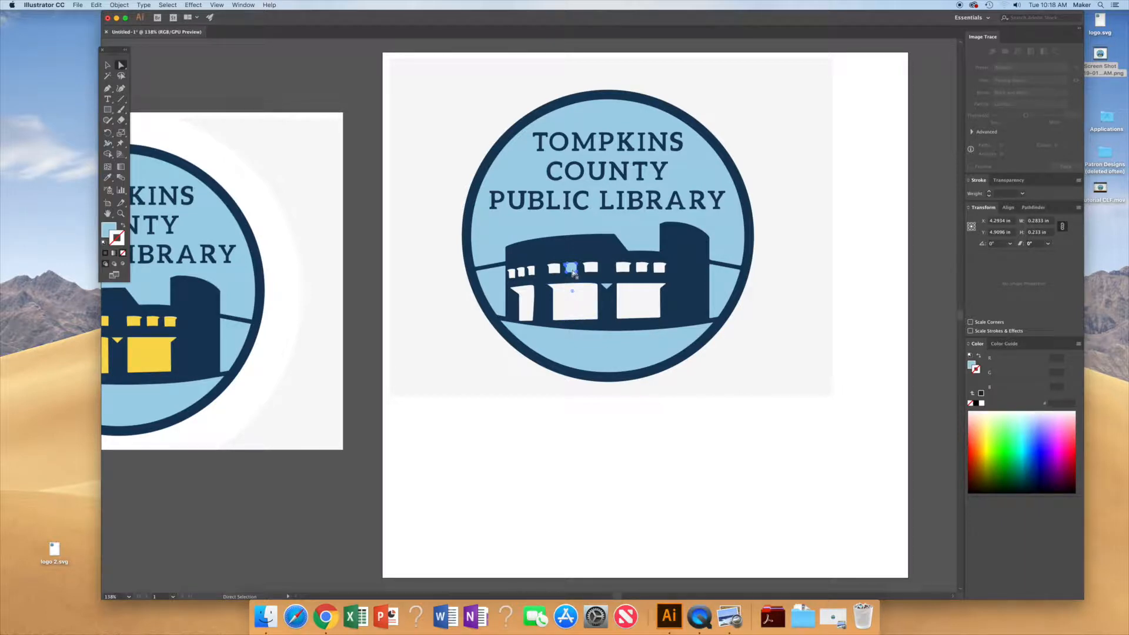
{"action": "key", "text": "Delete"}
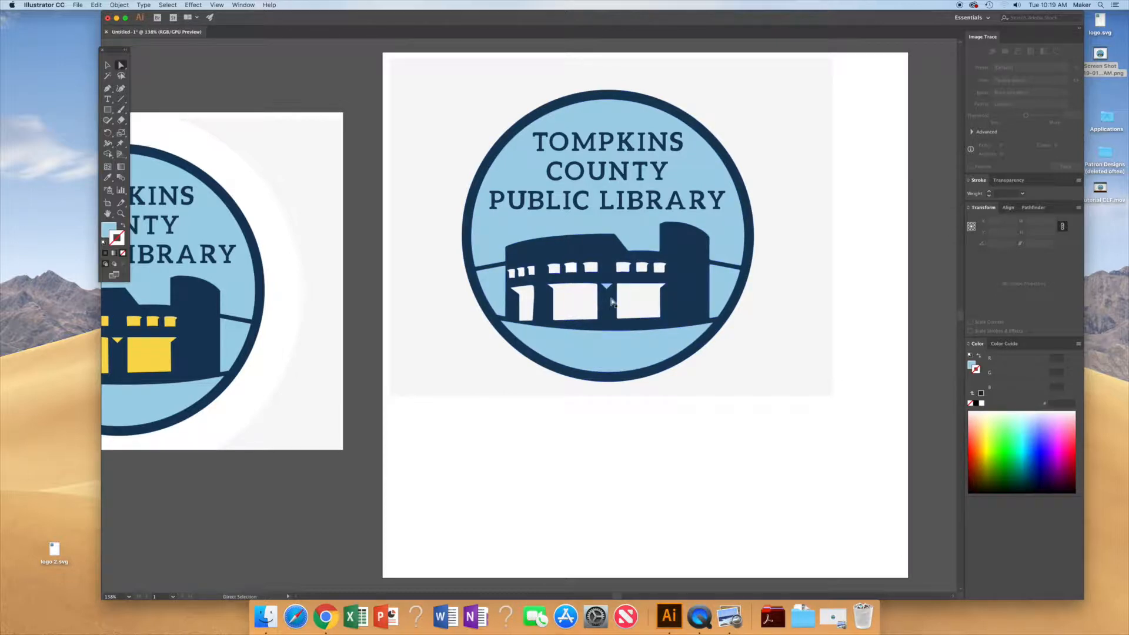
Step: Select and delete a small shape beside the building's doors
{"action": "left_click", "coordinate": [607, 287]}
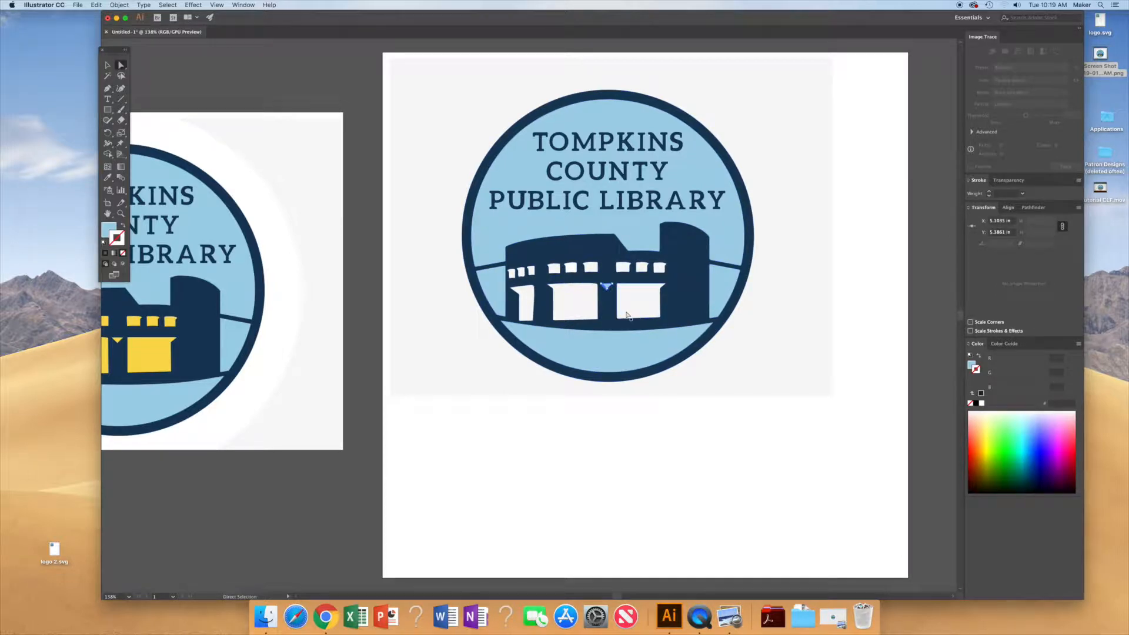
{"action": "left_click", "coordinate": [627, 313]}
{"action": "key", "text": "Delete"}
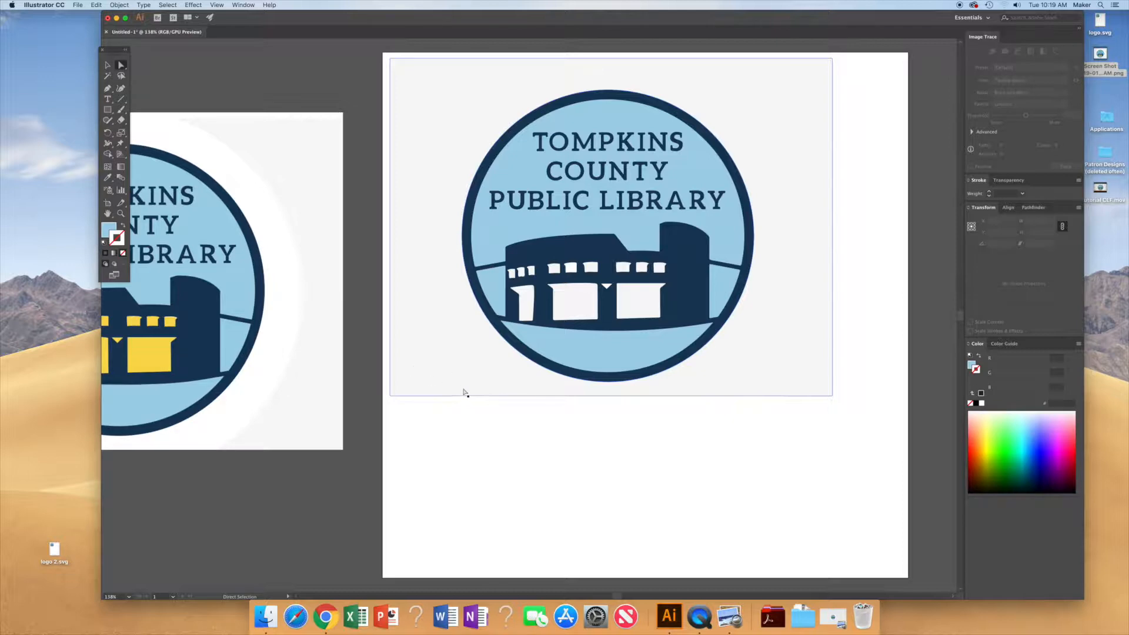
Step: Remove the gray background rectangle behind the circular logo
{"action": "left_click", "coordinate": [452, 369]}
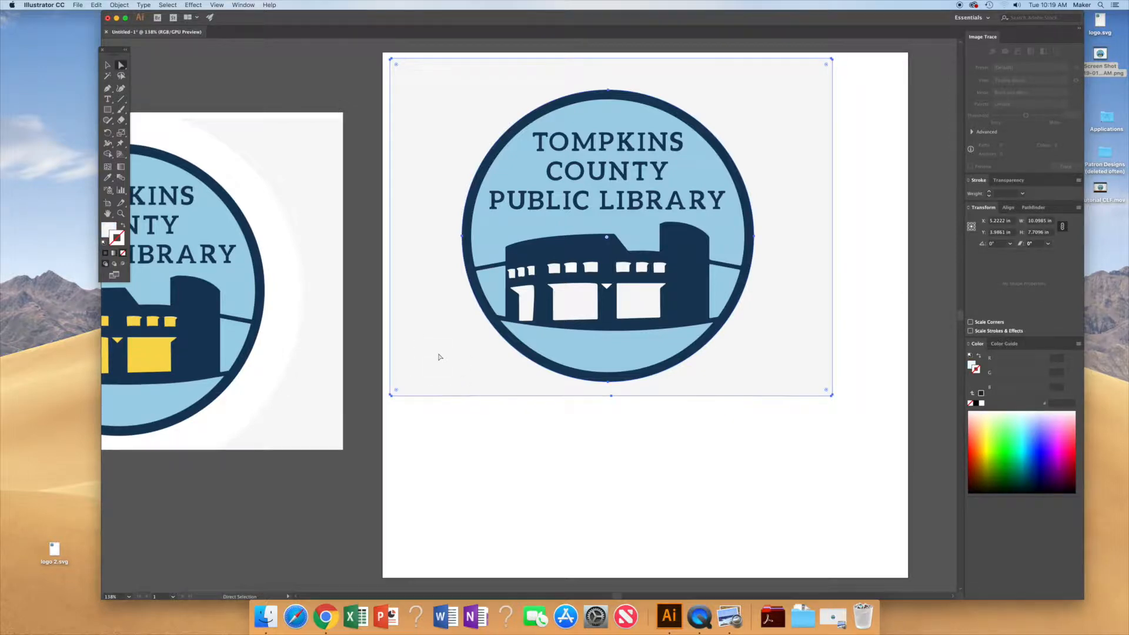
{"action": "left_click", "coordinate": [438, 357]}
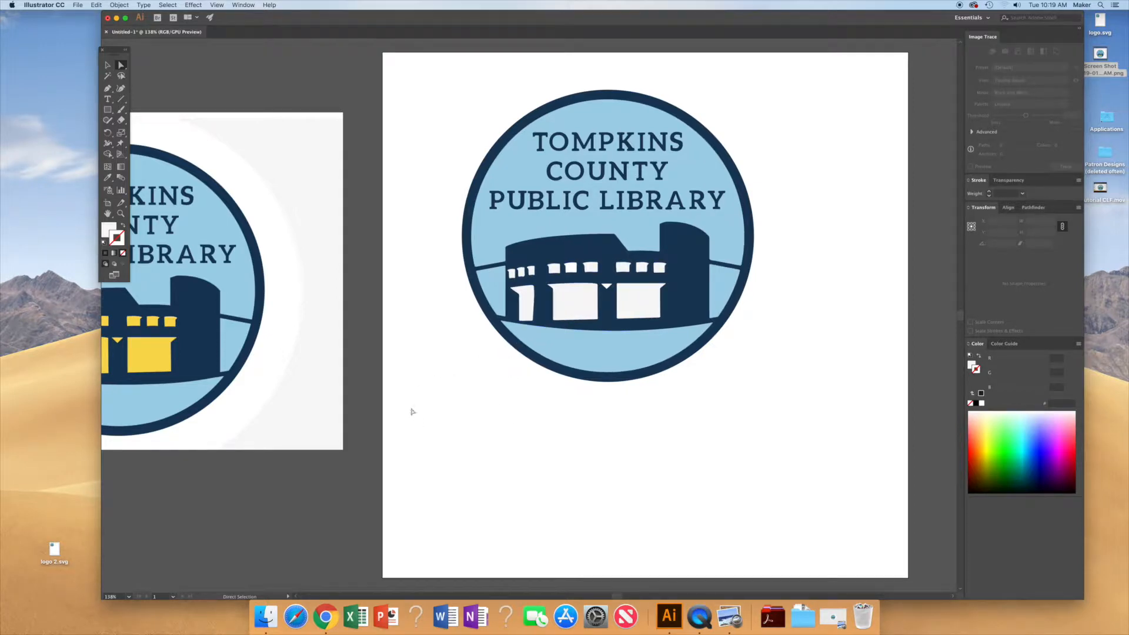
{"action": "left_click", "coordinate": [473, 389]}
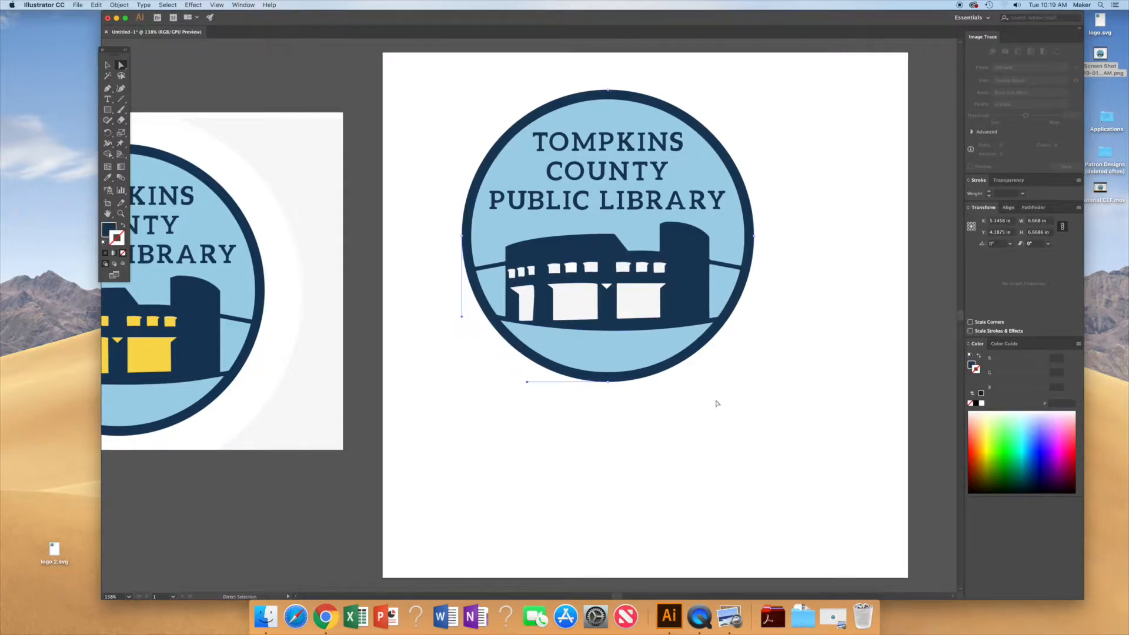
{"action": "left_click_drag", "start_coordinate": [788, 420], "coordinate": [459, 83]}
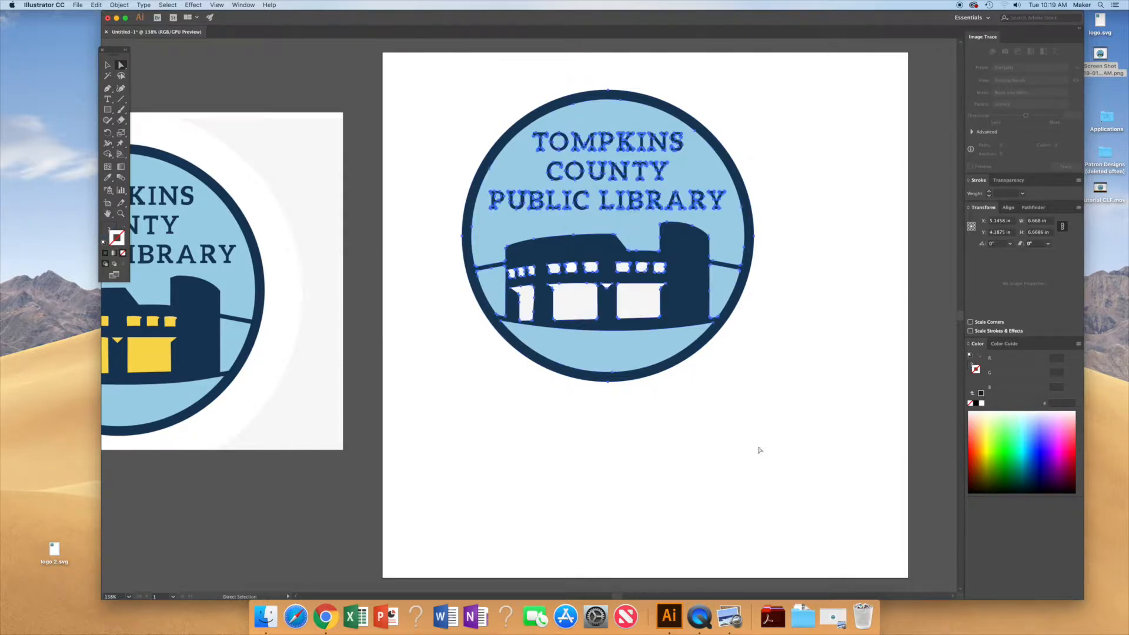
{"action": "left_click", "coordinate": [788, 359]}
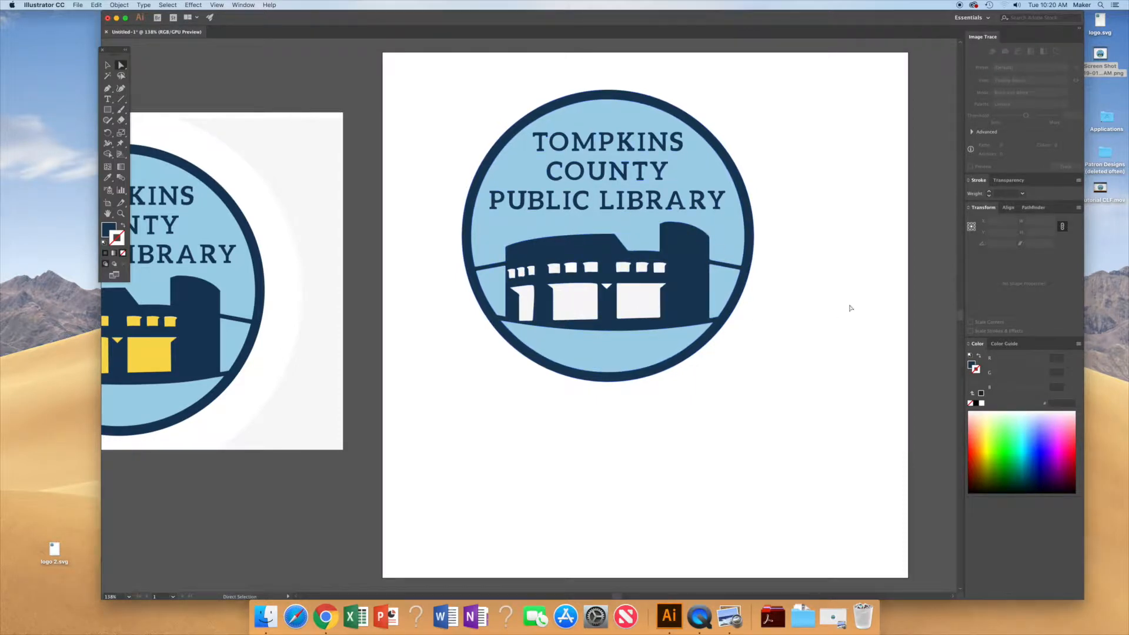
Step: Select every shape sharing the building's dark navy fill colour
{"action": "left_click", "coordinate": [682, 257]}
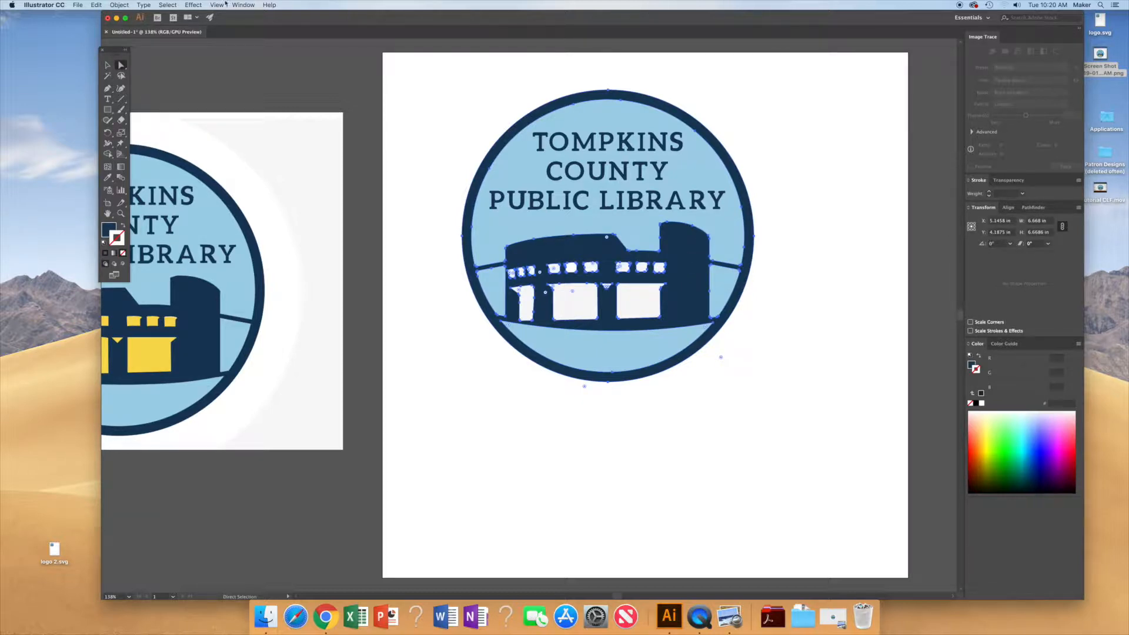
{"action": "left_click", "coordinate": [167, 6]}
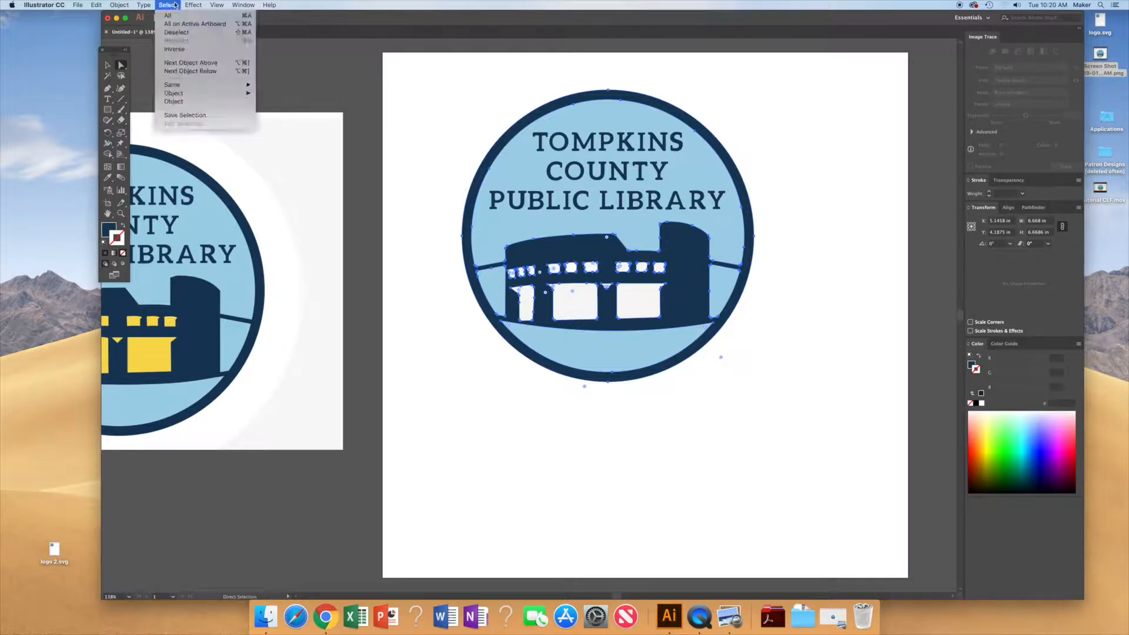
{"action": "mouse_move", "coordinate": [230, 87]}
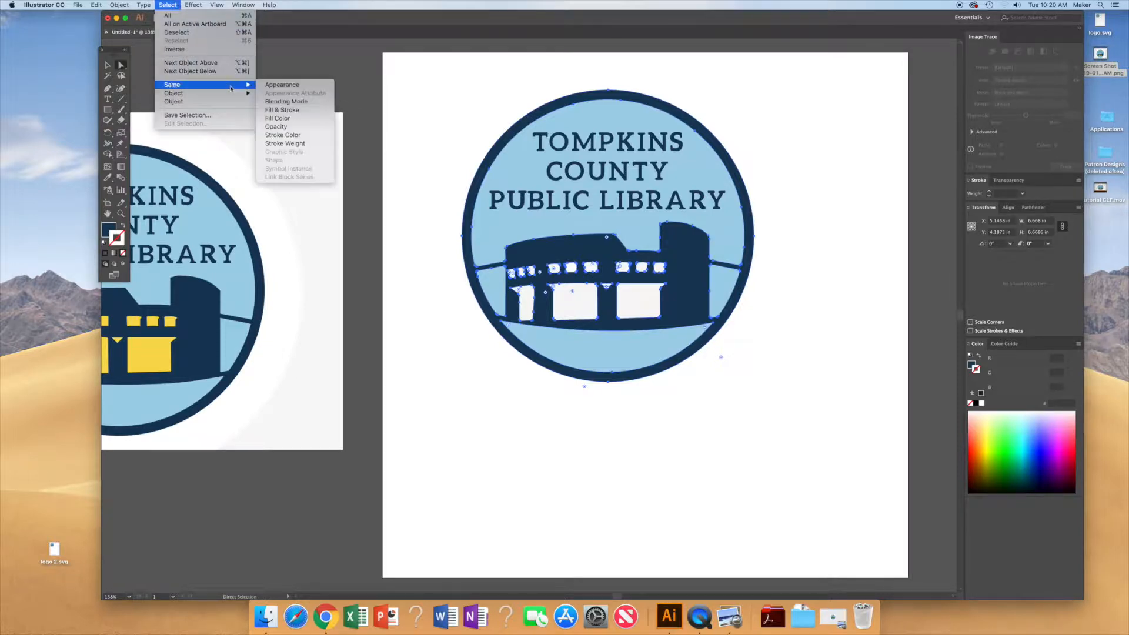
{"action": "left_click", "coordinate": [284, 121]}
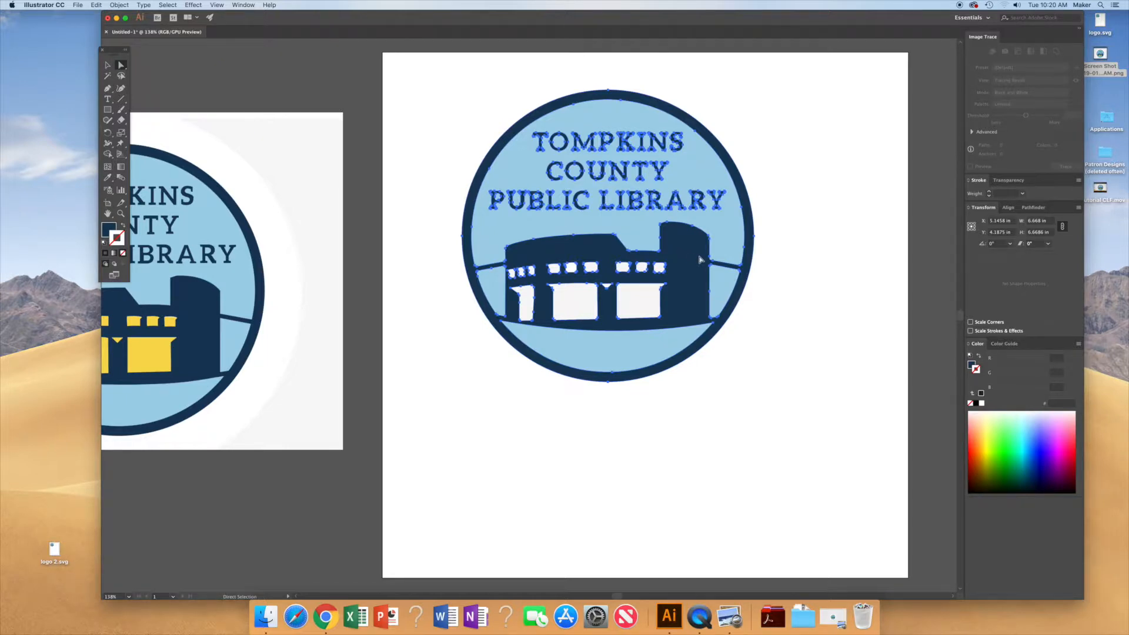
Step: Delete the selected dark navy shapes, then undo the deletion
{"action": "key", "text": "Delete"}
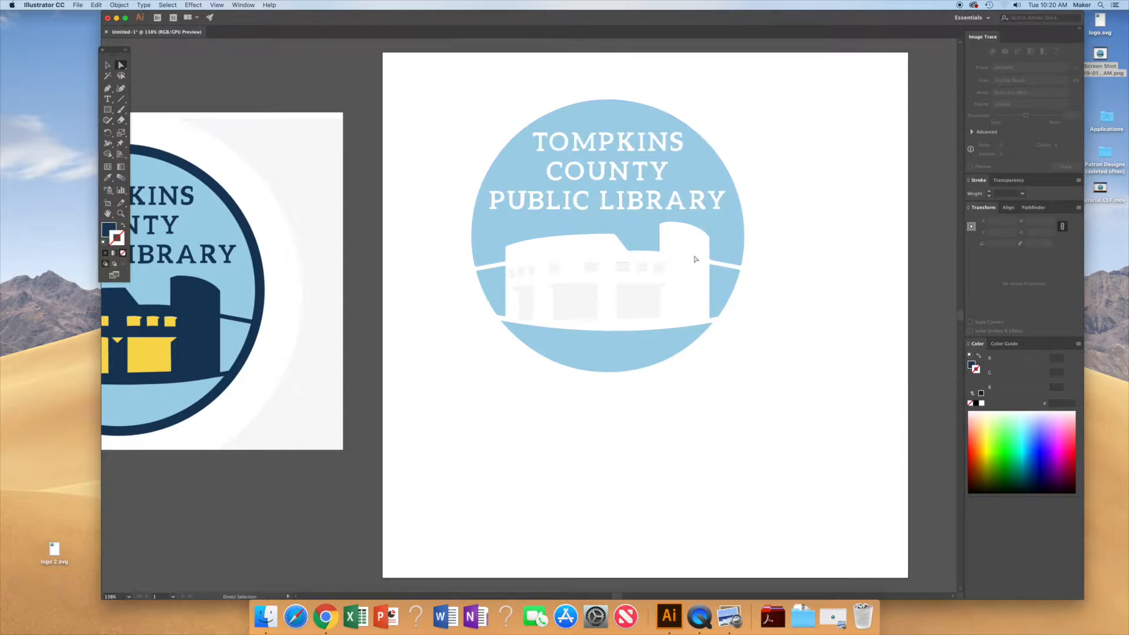
{"action": "key", "text": "super+z"}
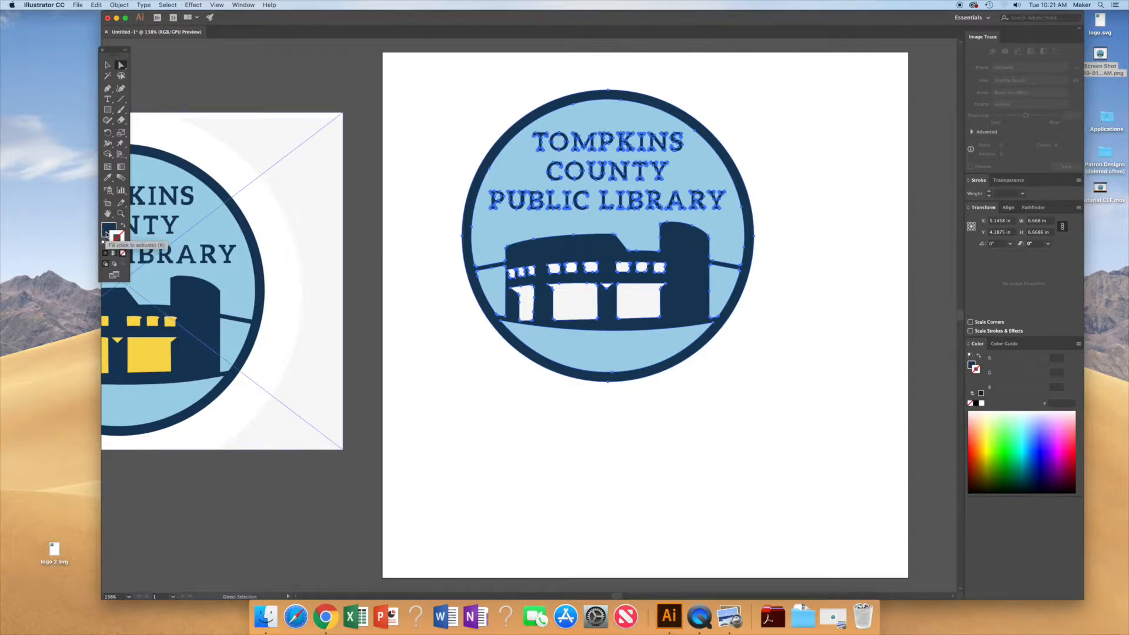
Step: Change the fill of the selected dark navy shapes to near-black 000102
{"action": "left_click", "coordinate": [108, 231]}
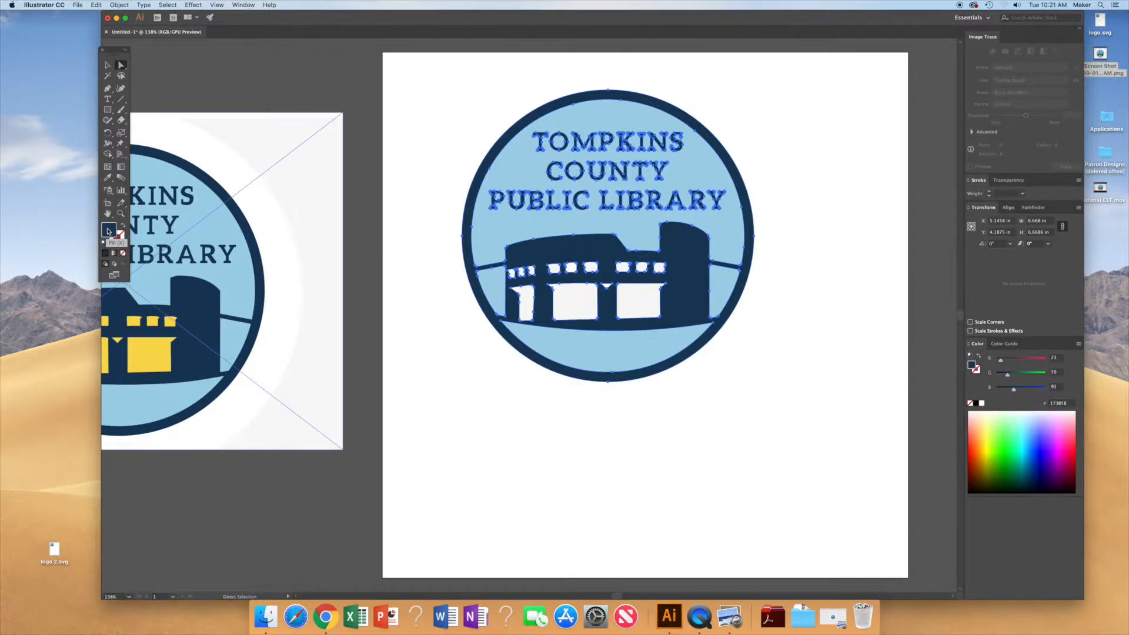
{"action": "double_click", "coordinate": [107, 231]}
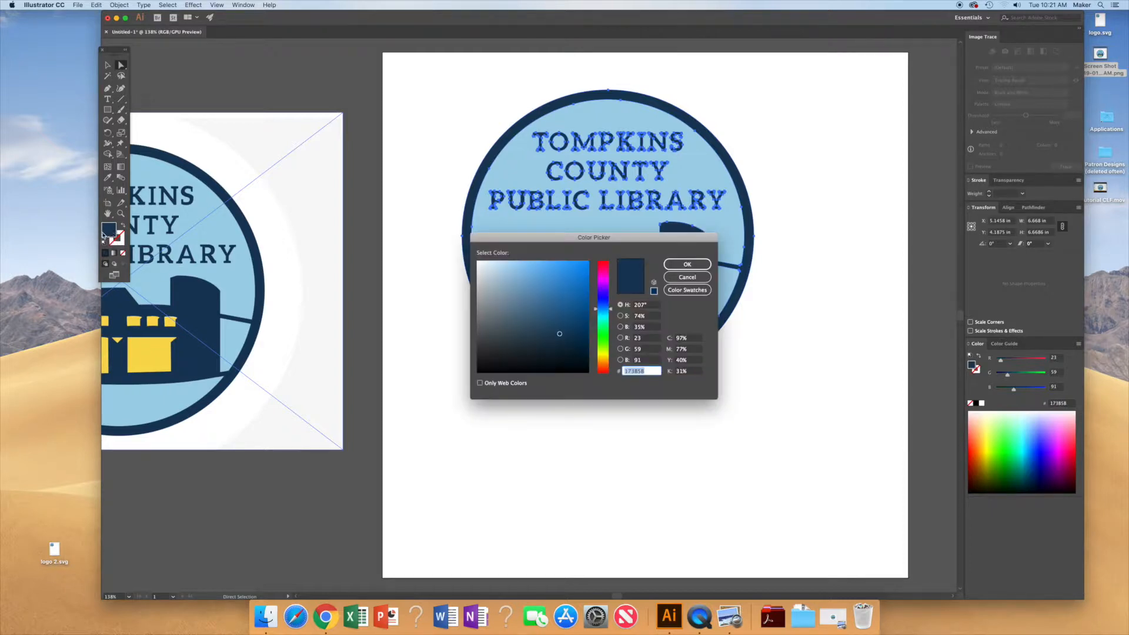
{"action": "left_click", "coordinate": [587, 371]}
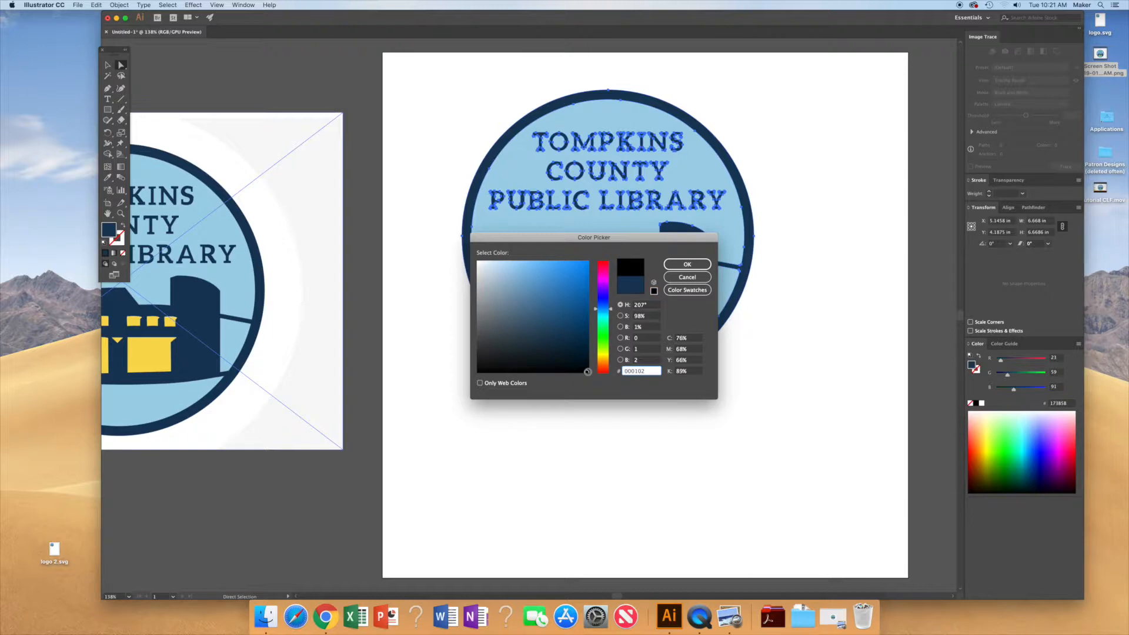
{"action": "left_click", "coordinate": [687, 266]}
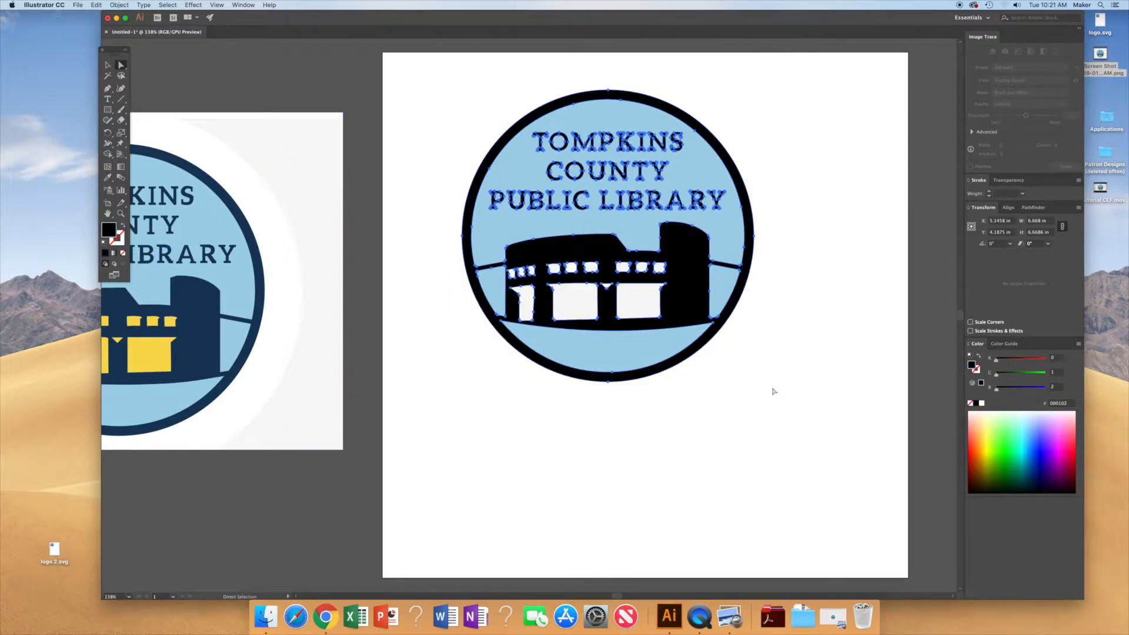
{"action": "left_click", "coordinate": [438, 132]}
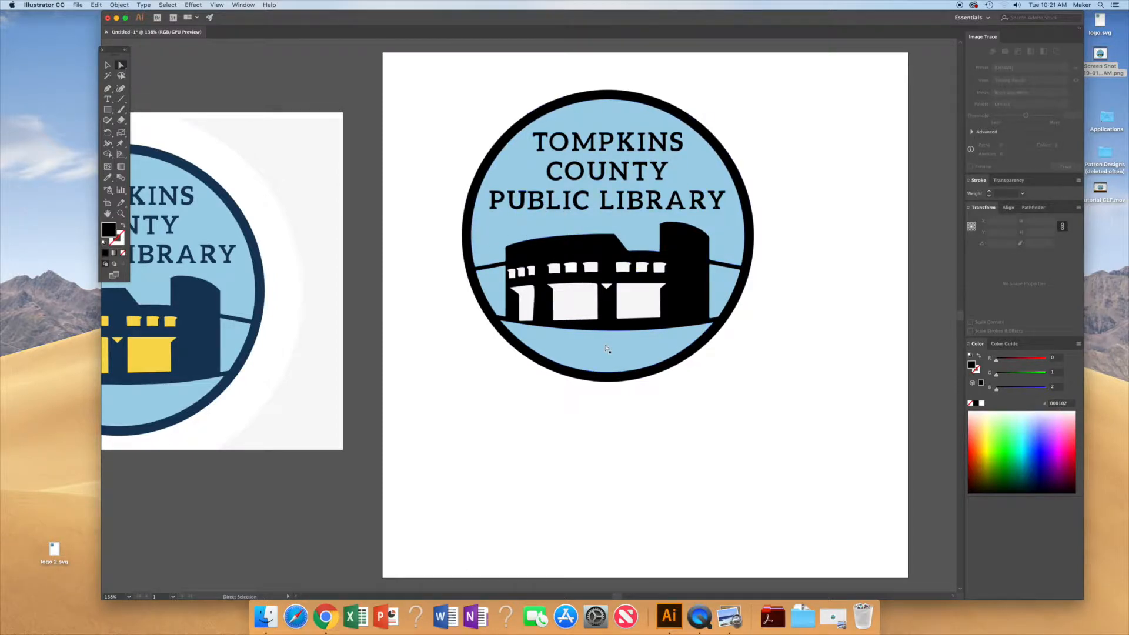
Step: Select every shape sharing the circle background's light blue fill colour
{"action": "left_click", "coordinate": [495, 284]}
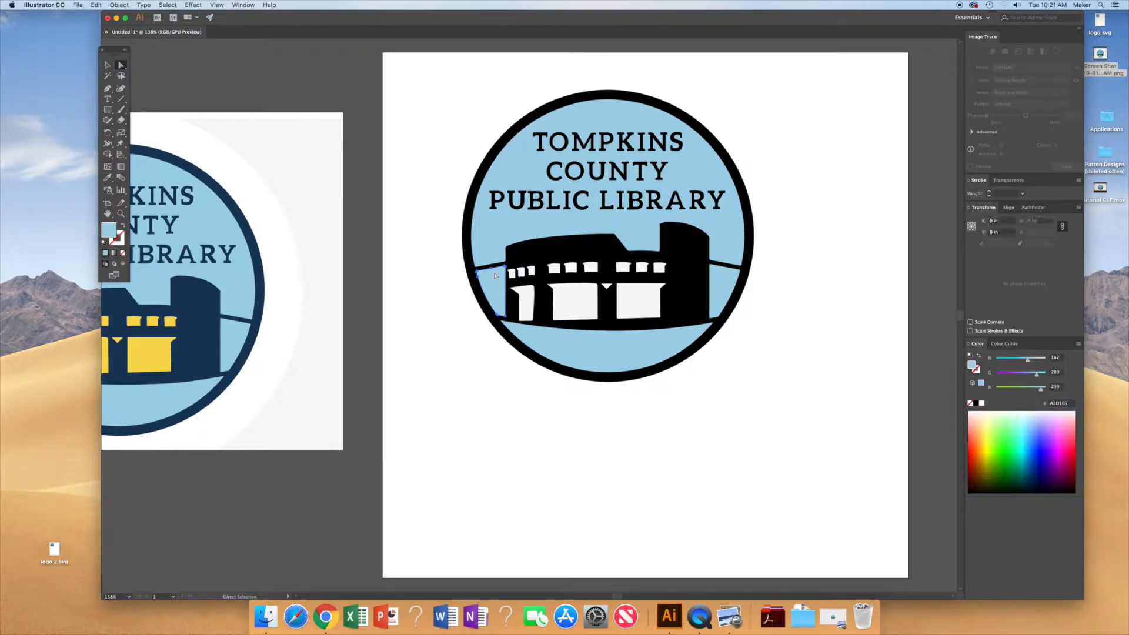
{"action": "left_click", "coordinate": [168, 4]}
{"action": "mouse_move", "coordinate": [232, 85]}
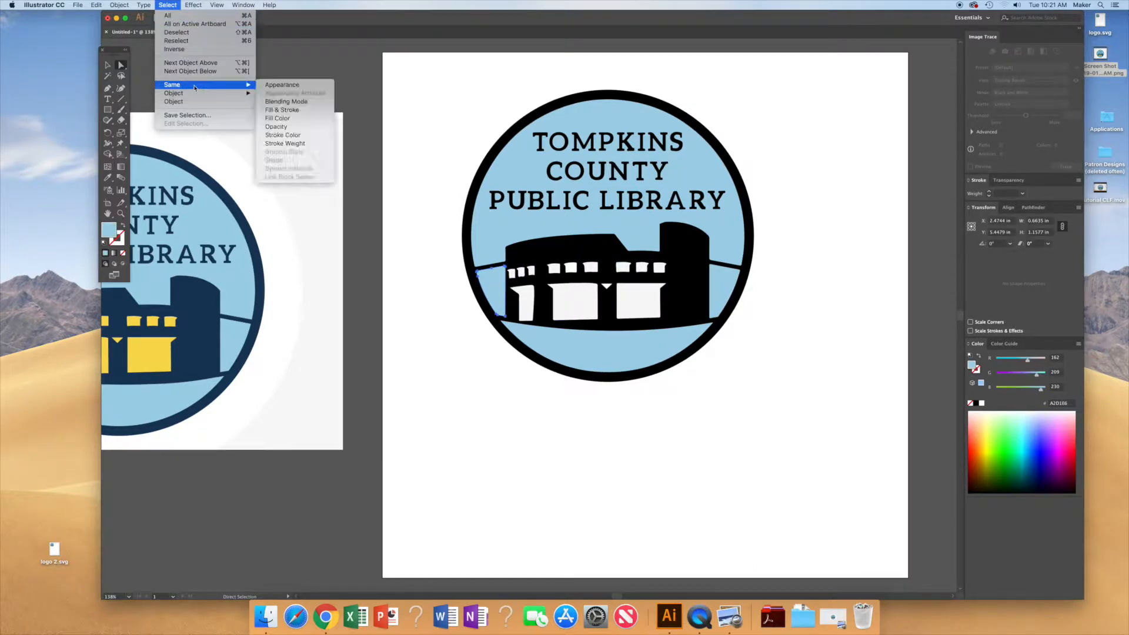
{"action": "left_click", "coordinate": [278, 118]}
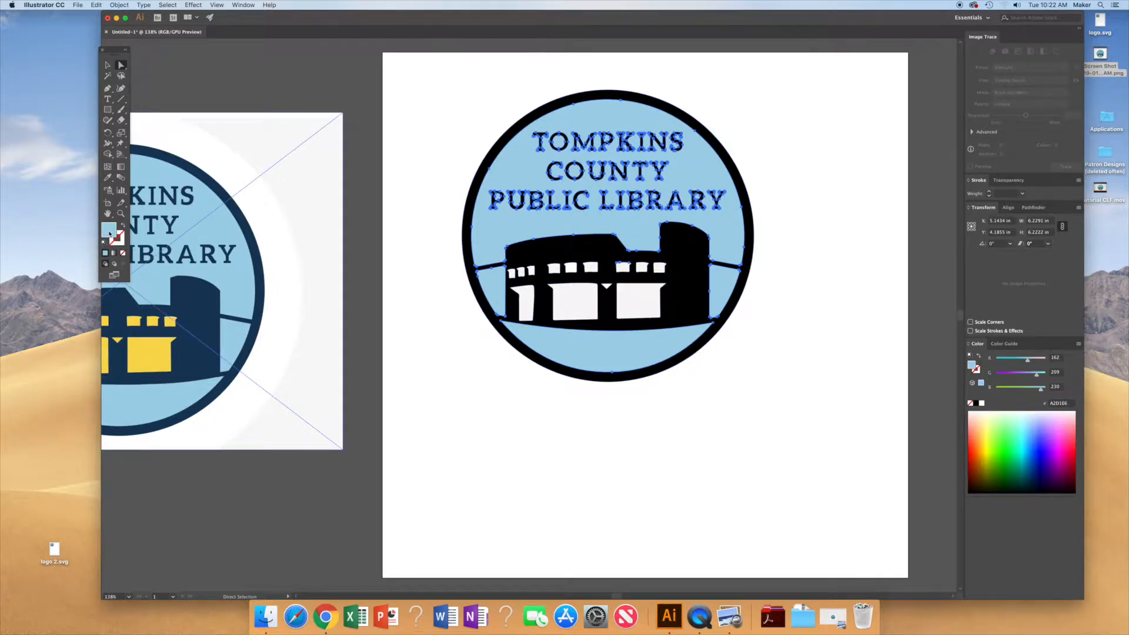
Step: Change the fill of the selected light blue shapes to light gray ABB4B7
{"action": "double_click", "coordinate": [109, 233]}
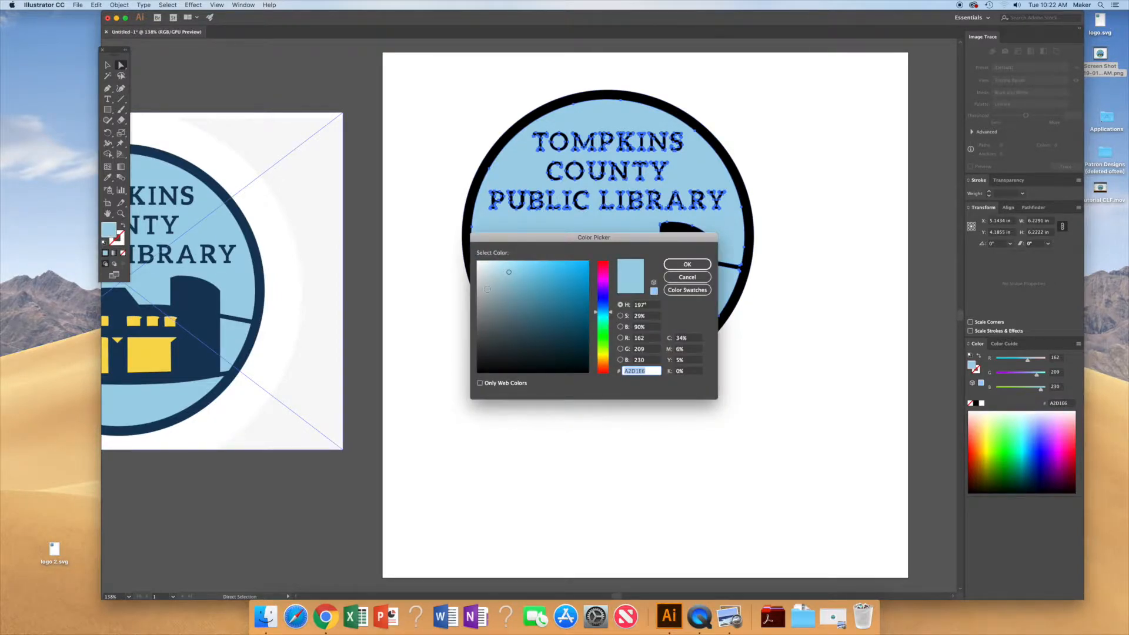
{"action": "left_click", "coordinate": [491, 301]}
{"action": "left_click_drag", "start_coordinate": [491, 305], "coordinate": [484, 291]}
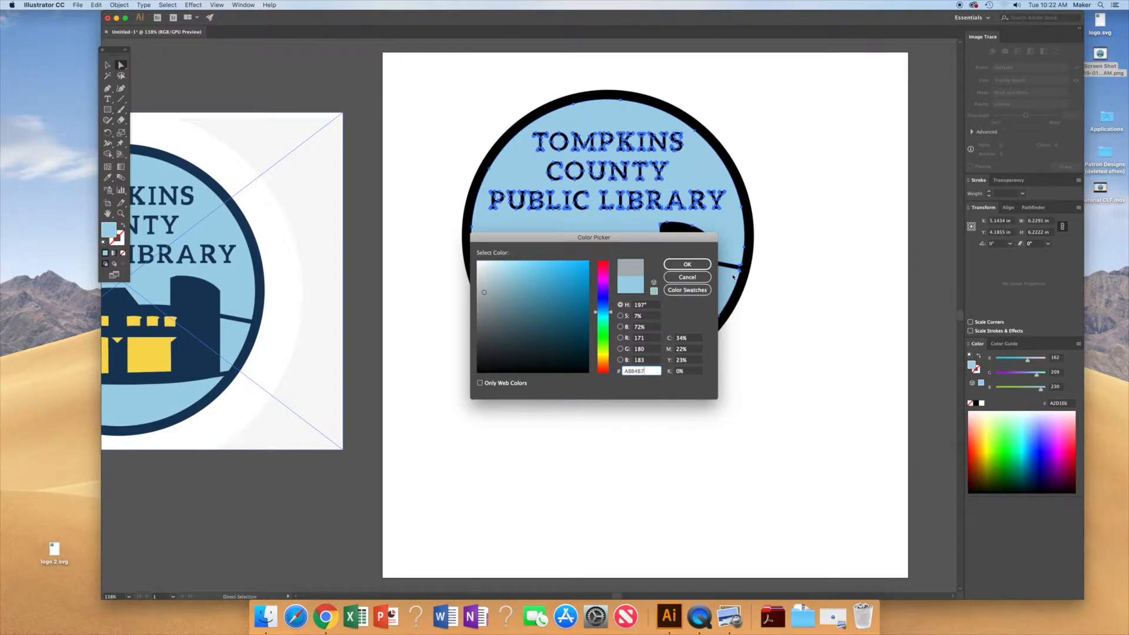
{"action": "left_click", "coordinate": [689, 265]}
{"action": "left_click", "coordinate": [689, 265]}
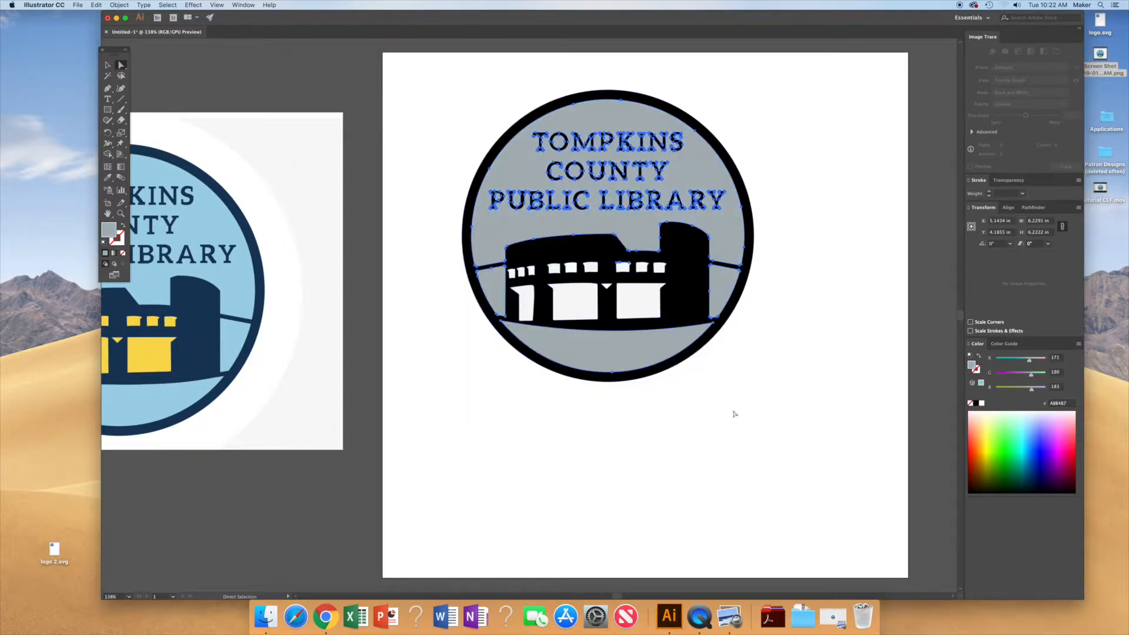
{"action": "left_click", "coordinate": [833, 253]}
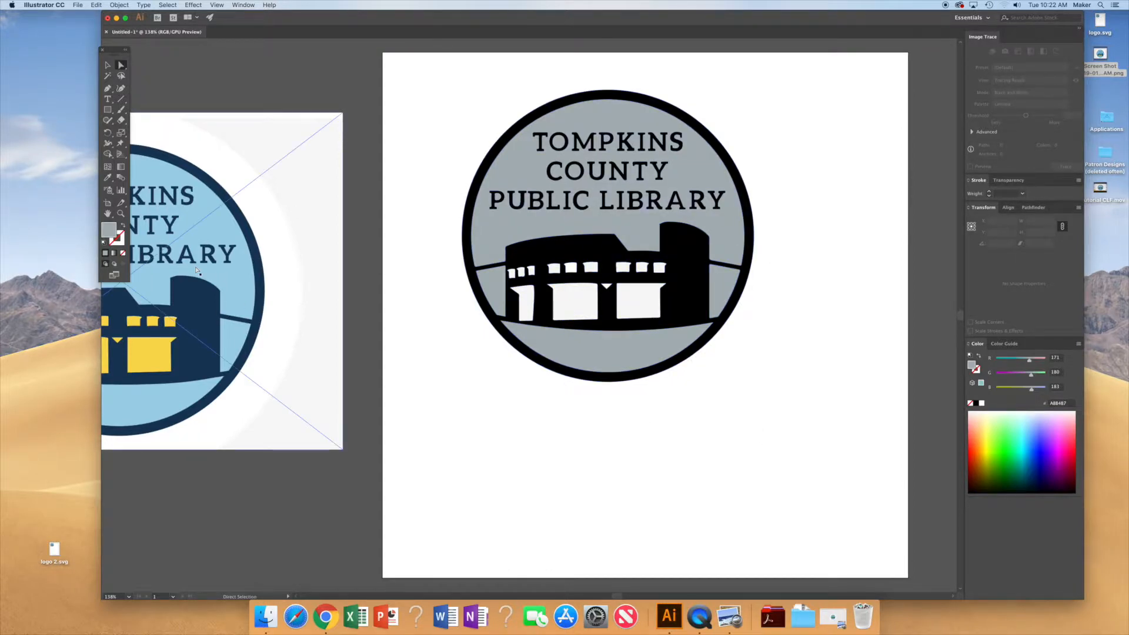
Step: Move the original reference logo image slightly to the right
{"action": "mouse_move", "coordinate": [191, 271]}
{"action": "left_mouse_down"}
{"action": "mouse_move", "coordinate": [277, 270]}
{"action": "mouse_move", "coordinate": [231, 263]}
{"action": "left_mouse_up"}
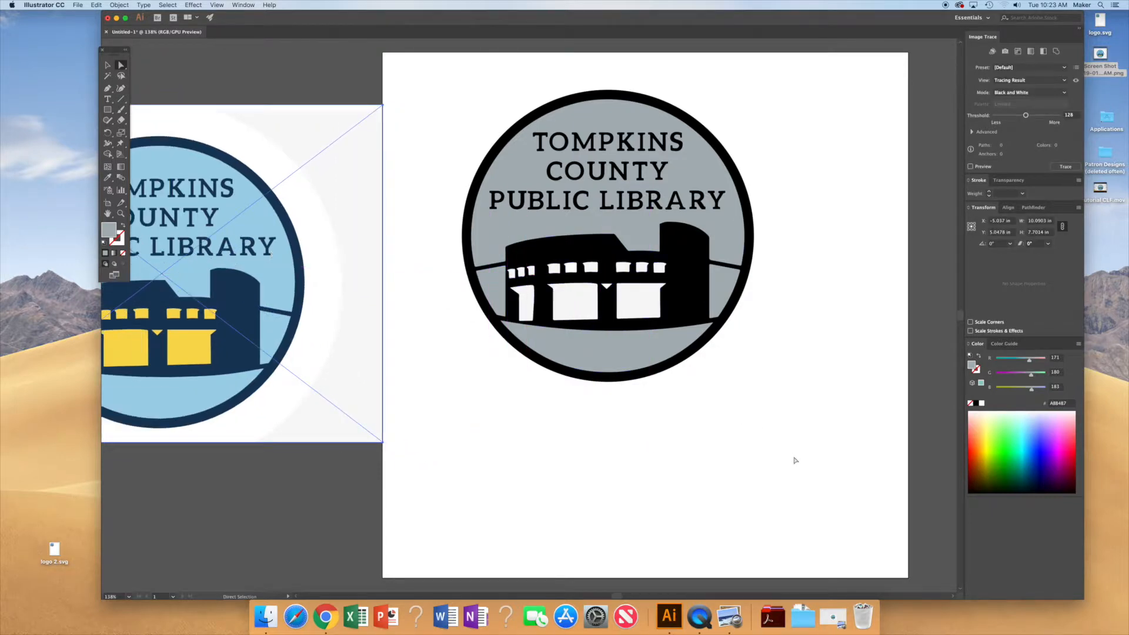
{"action": "mouse_move", "coordinate": [878, 493]}
{"action": "left_mouse_down"}
{"action": "mouse_move", "coordinate": [872, 456]}
{"action": "mouse_move", "coordinate": [541, 230]}
{"action": "mouse_move", "coordinate": [492, 172]}
{"action": "mouse_move", "coordinate": [436, 67]}
{"action": "mouse_move", "coordinate": [411, 70]}
{"action": "mouse_move", "coordinate": [698, 273]}
{"action": "mouse_move", "coordinate": [809, 398]}
{"action": "mouse_move", "coordinate": [827, 441]}
{"action": "left_mouse_up"}
Step: Select the whole recolored logo and move it below the original reference image
{"action": "left_click_drag", "start_coordinate": [426, 82], "coordinate": [801, 438]}
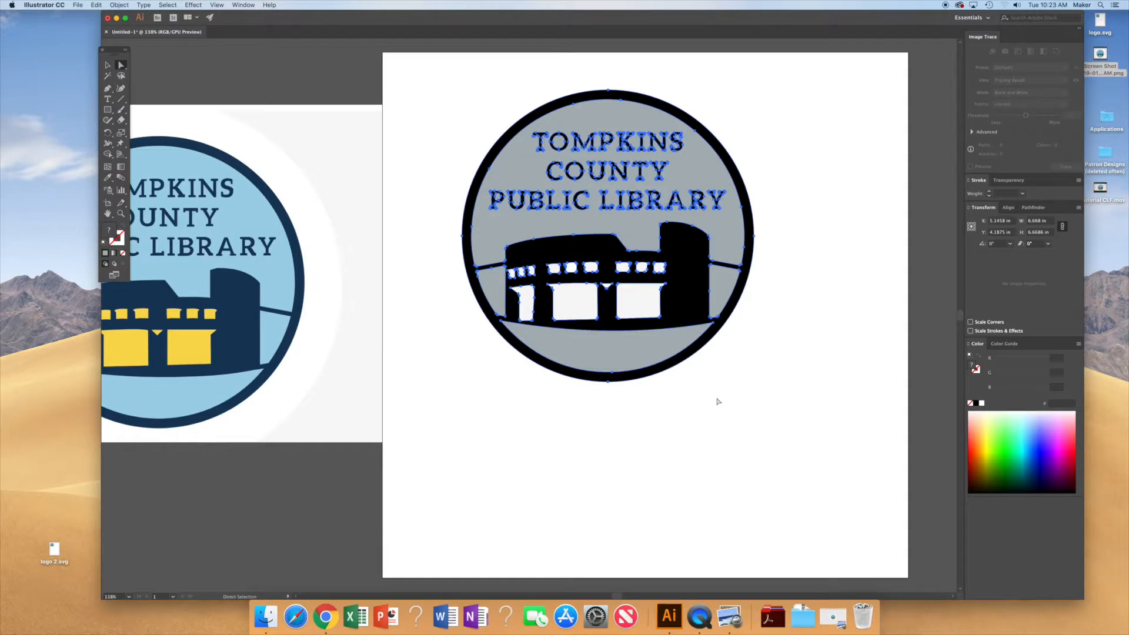
{"action": "scroll", "coordinate": [714, 400], "scroll_direction": "down", "scroll_amount": 10}
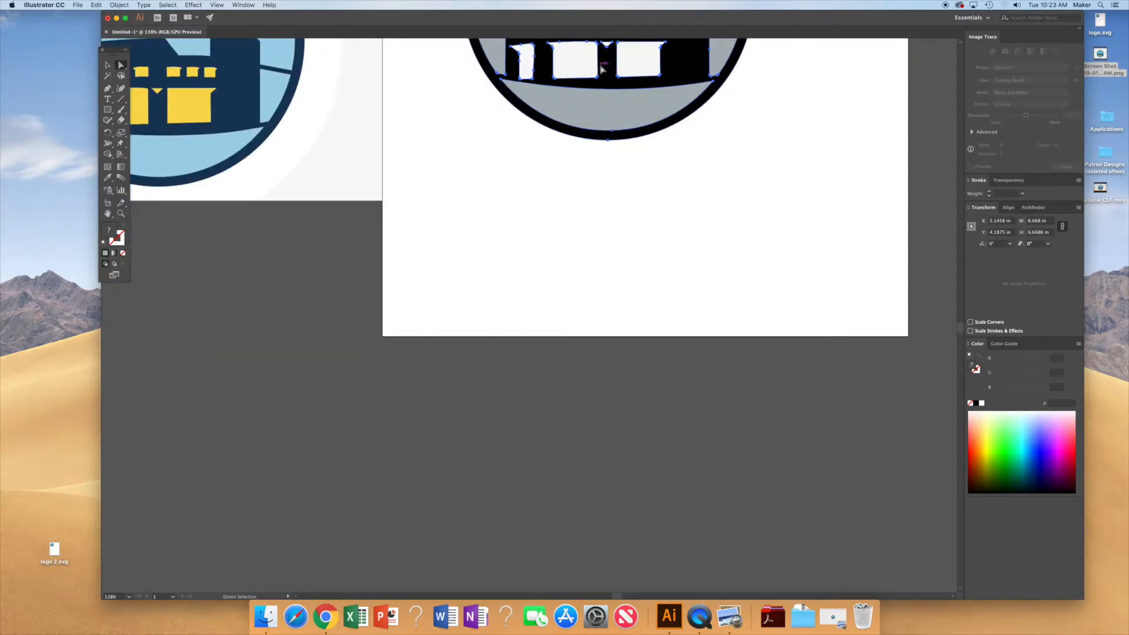
{"action": "left_click_drag", "start_coordinate": [611, 82], "coordinate": [251, 492]}
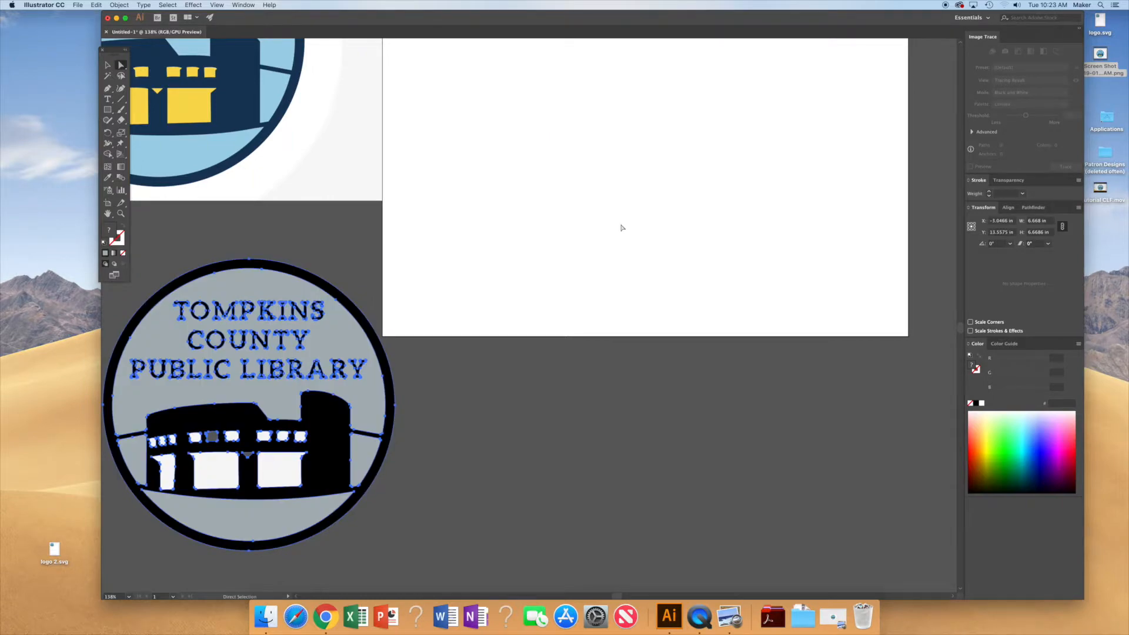
{"action": "scroll", "coordinate": [589, 300], "scroll_direction": "down", "scroll_amount": 2}
{"action": "scroll", "coordinate": [588, 303], "scroll_direction": "up", "scroll_amount": 10}
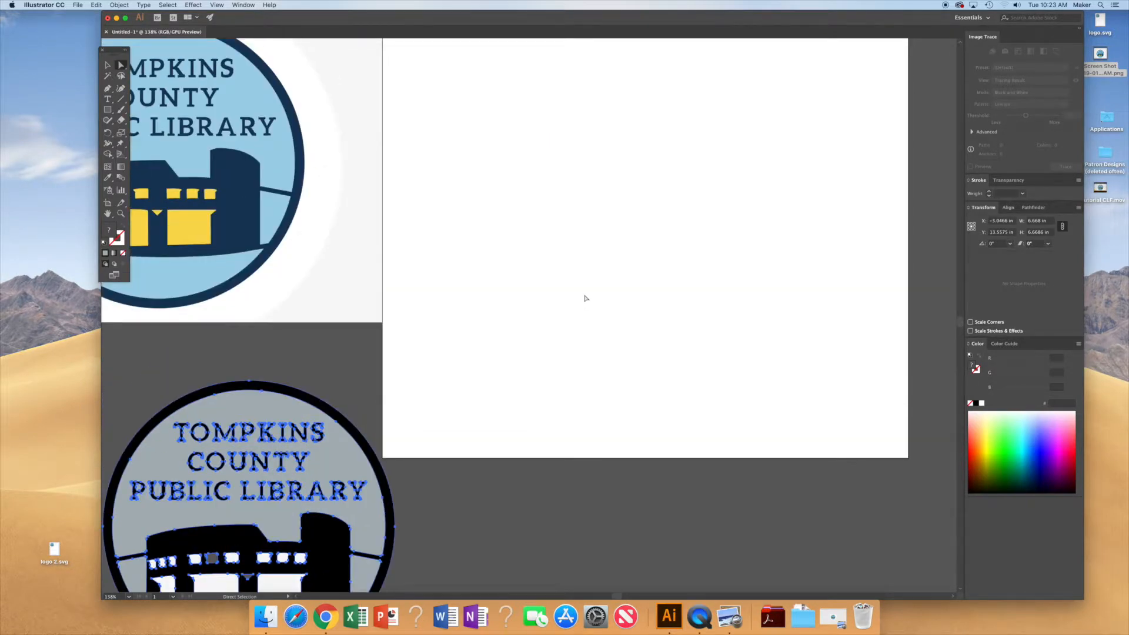
Step: Move the original reference logo image onto the center of the artboard
{"action": "scroll", "coordinate": [586, 298], "scroll_direction": "up", "scroll_amount": 1}
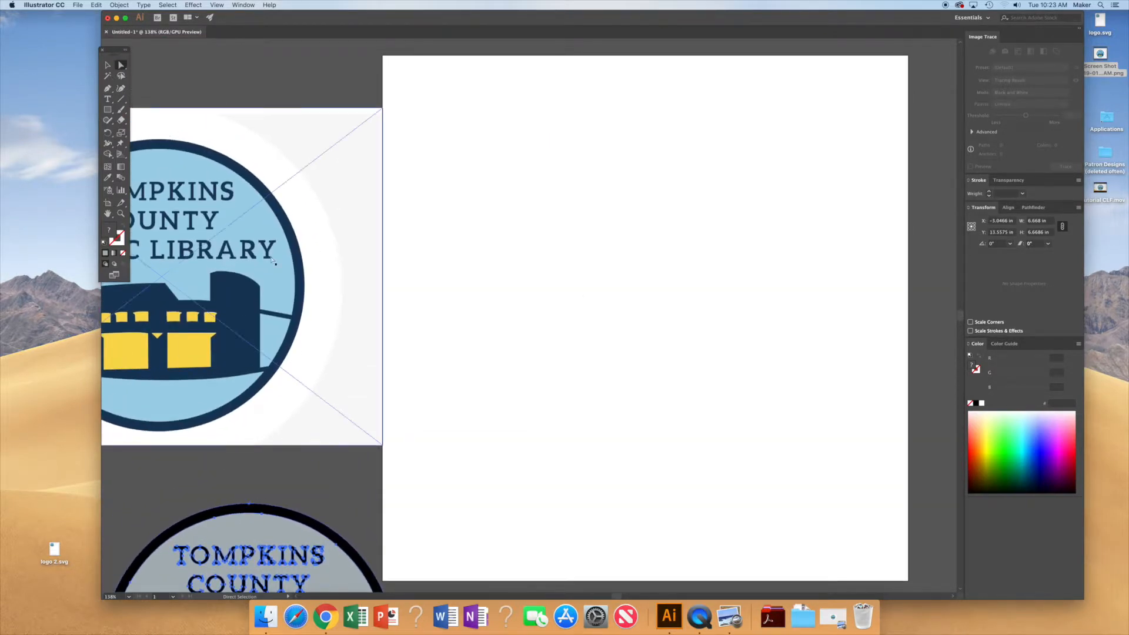
{"action": "left_click_drag", "start_coordinate": [213, 265], "coordinate": [703, 262]}
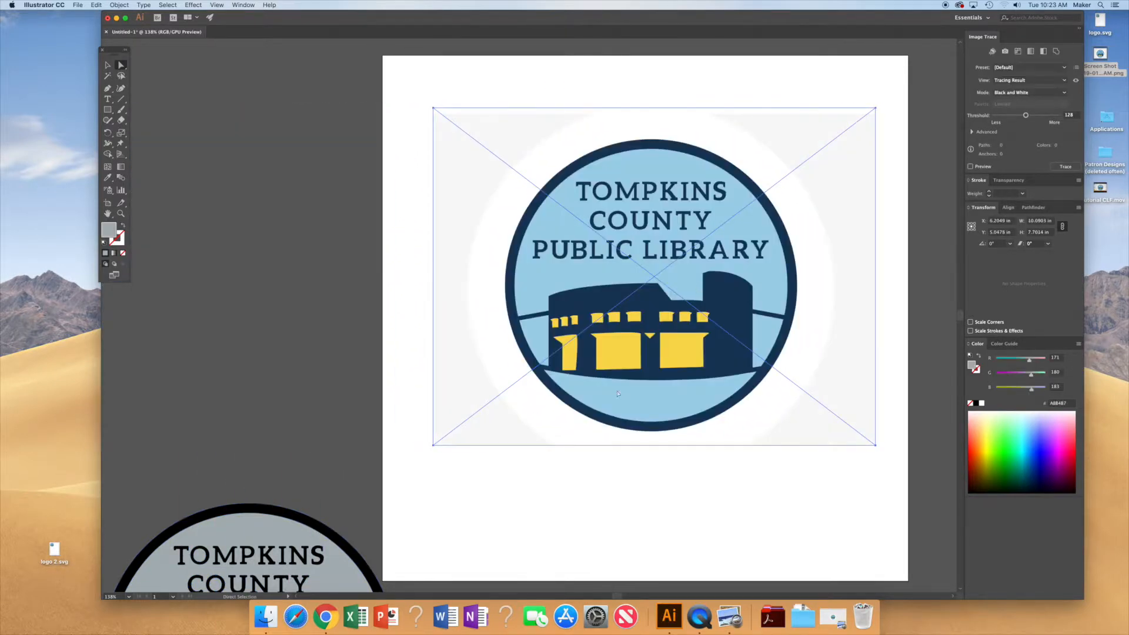
Step: Trace the reference logo image with the Silhouettes preset
{"action": "scroll", "coordinate": [373, 466], "scroll_direction": "up", "scroll_amount": 2}
{"action": "scroll", "coordinate": [373, 466], "scroll_direction": "down", "scroll_amount": 6}
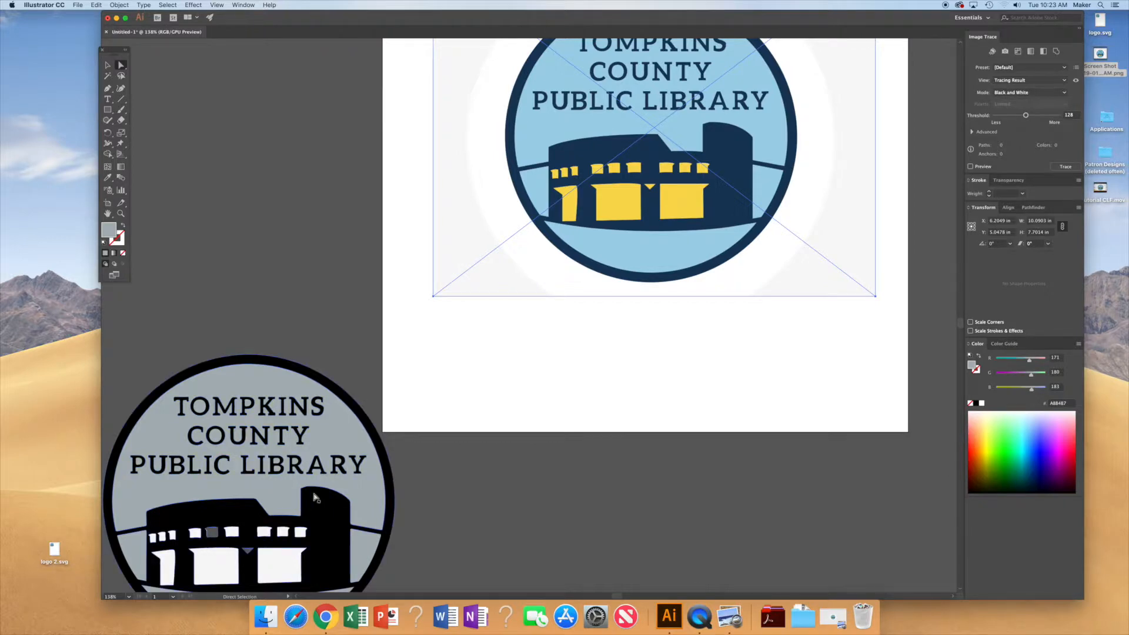
{"action": "scroll", "coordinate": [676, 335], "scroll_direction": "down", "scroll_amount": 1}
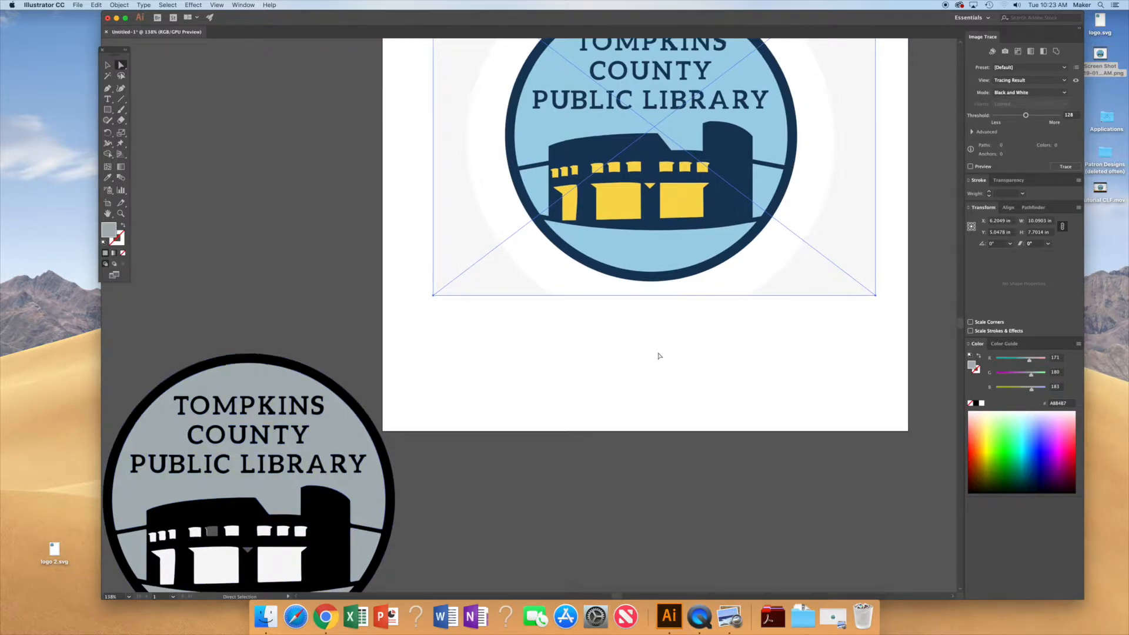
{"action": "scroll", "coordinate": [659, 352], "scroll_direction": "up", "scroll_amount": 5}
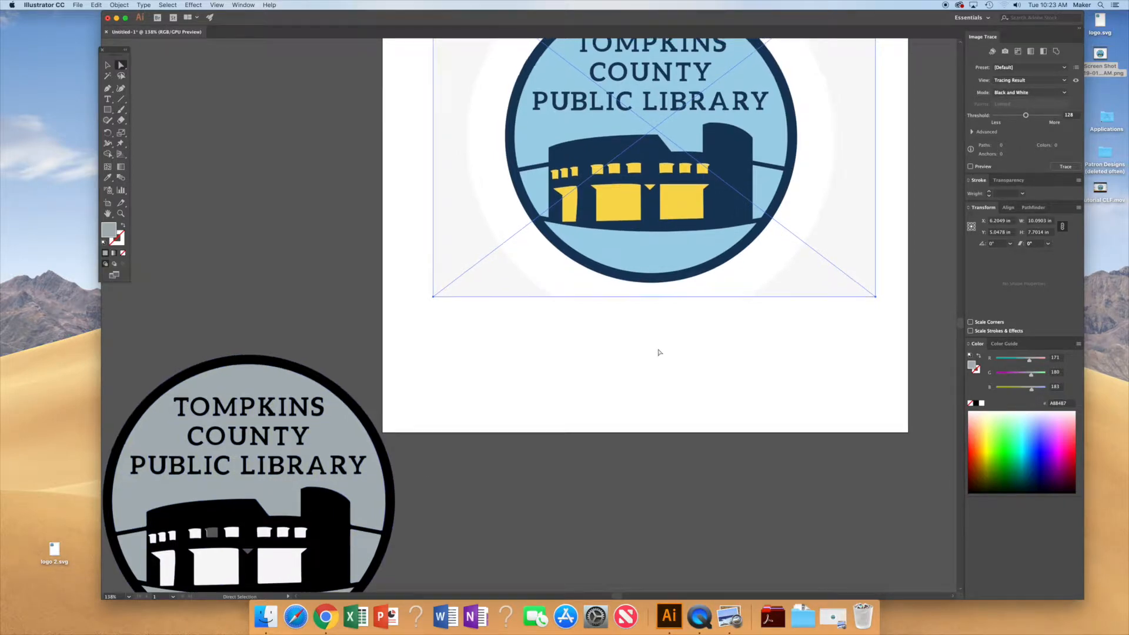
{"action": "scroll", "coordinate": [657, 353], "scroll_direction": "up", "scroll_amount": 8}
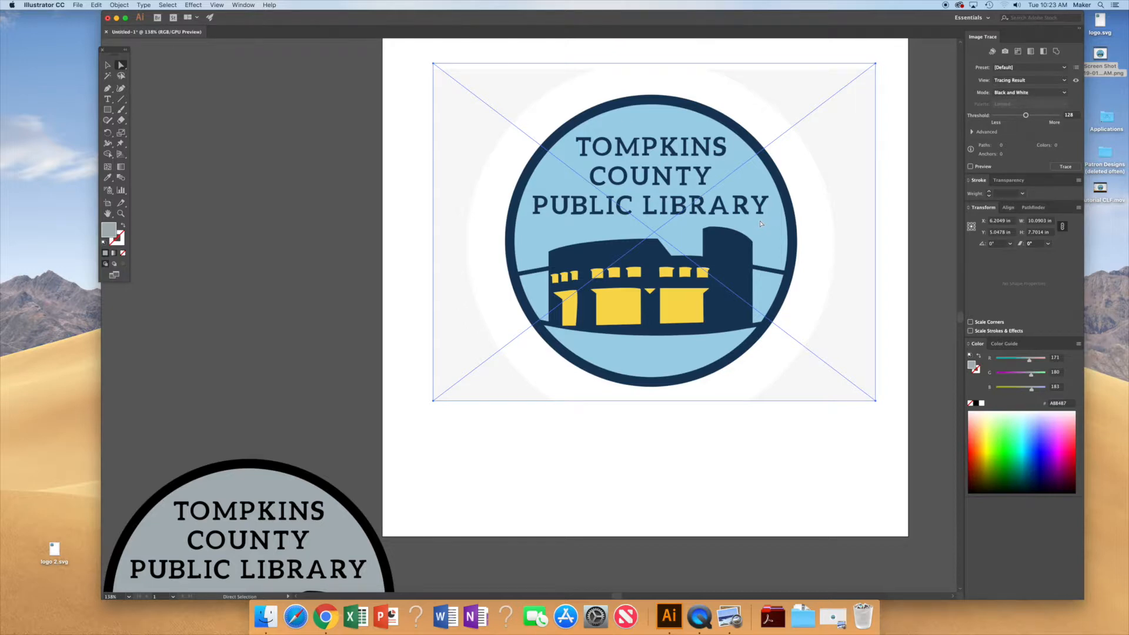
{"action": "scroll", "coordinate": [724, 262], "scroll_direction": "up", "scroll_amount": 2}
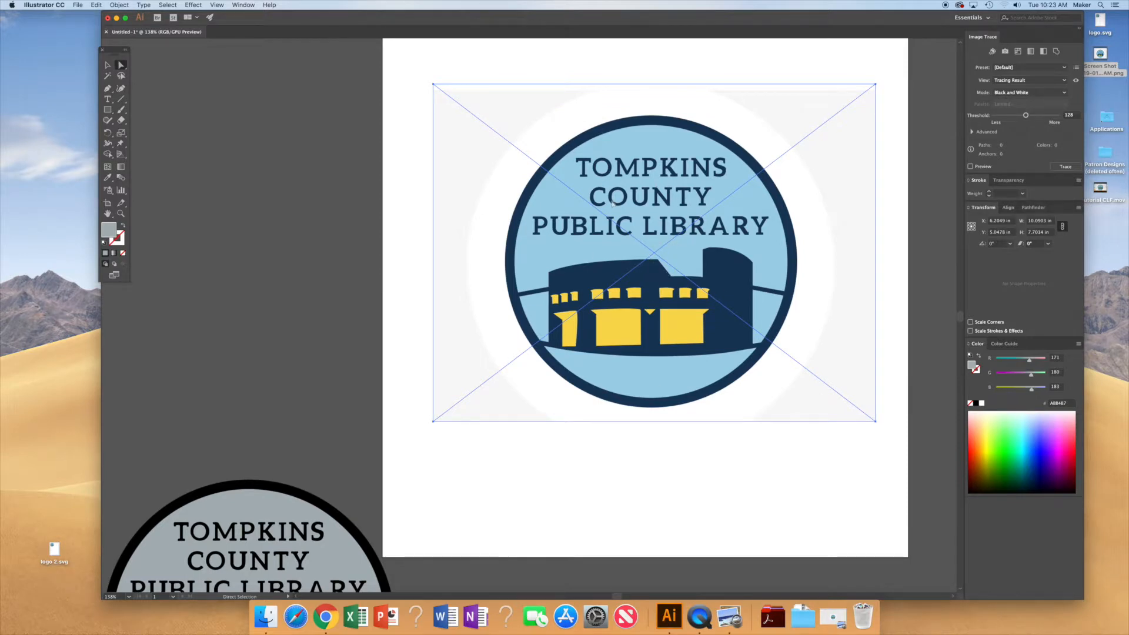
{"action": "left_click", "coordinate": [1033, 69]}
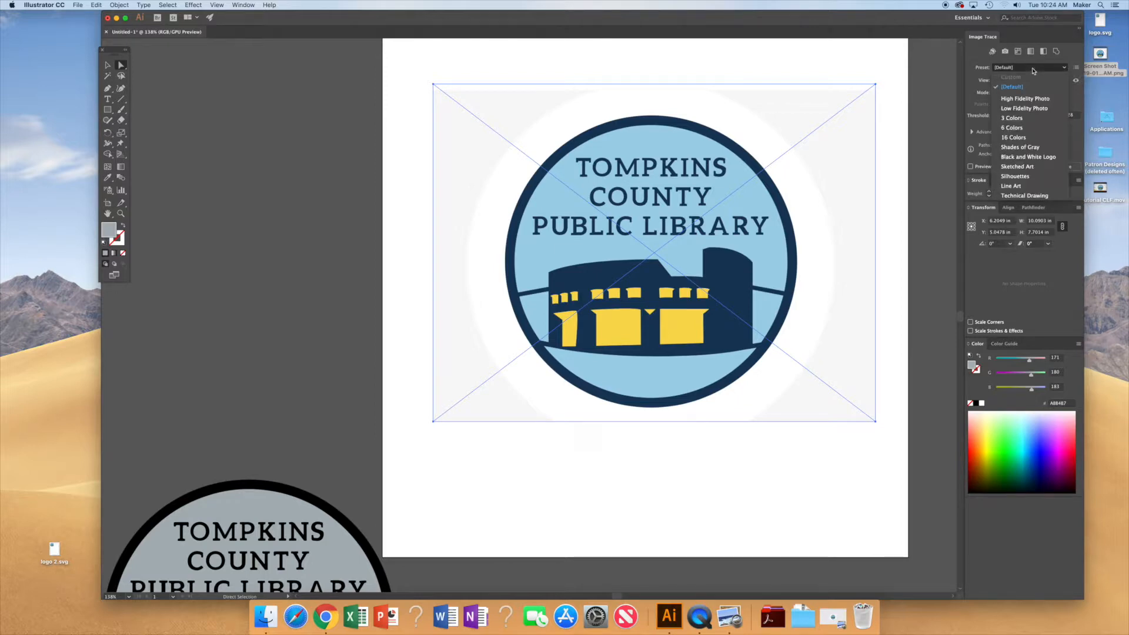
{"action": "left_click", "coordinate": [1019, 177]}
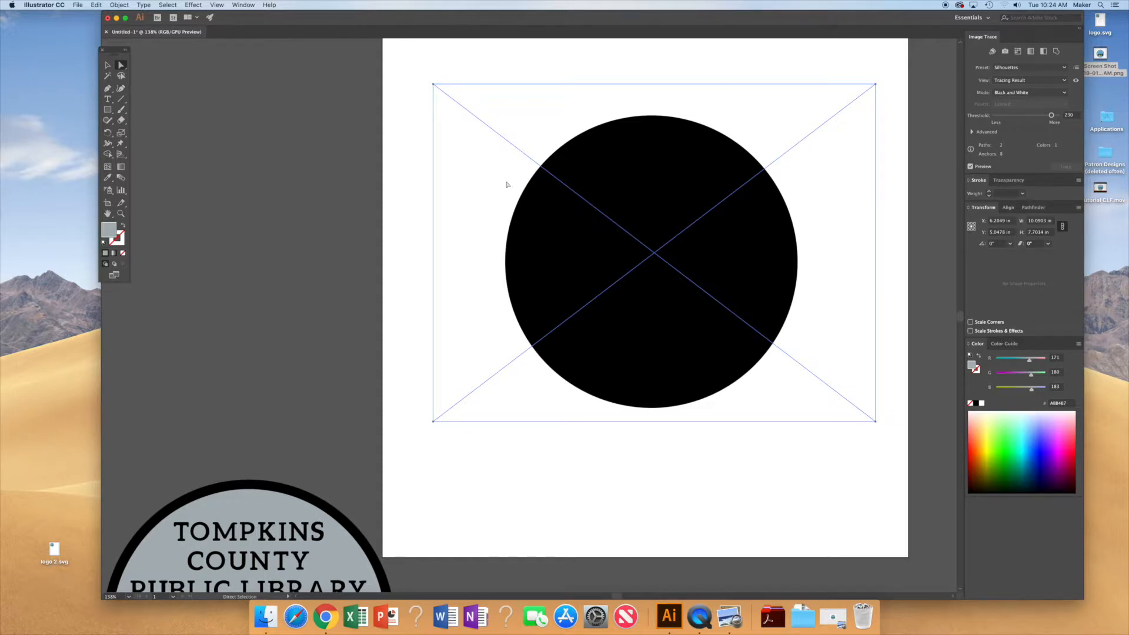
Step: Expand the silhouette trace and ungroup the resulting shapes twice
{"action": "left_click", "coordinate": [121, 4]}
{"action": "left_click", "coordinate": [134, 94]}
{"action": "left_click", "coordinate": [590, 358]}
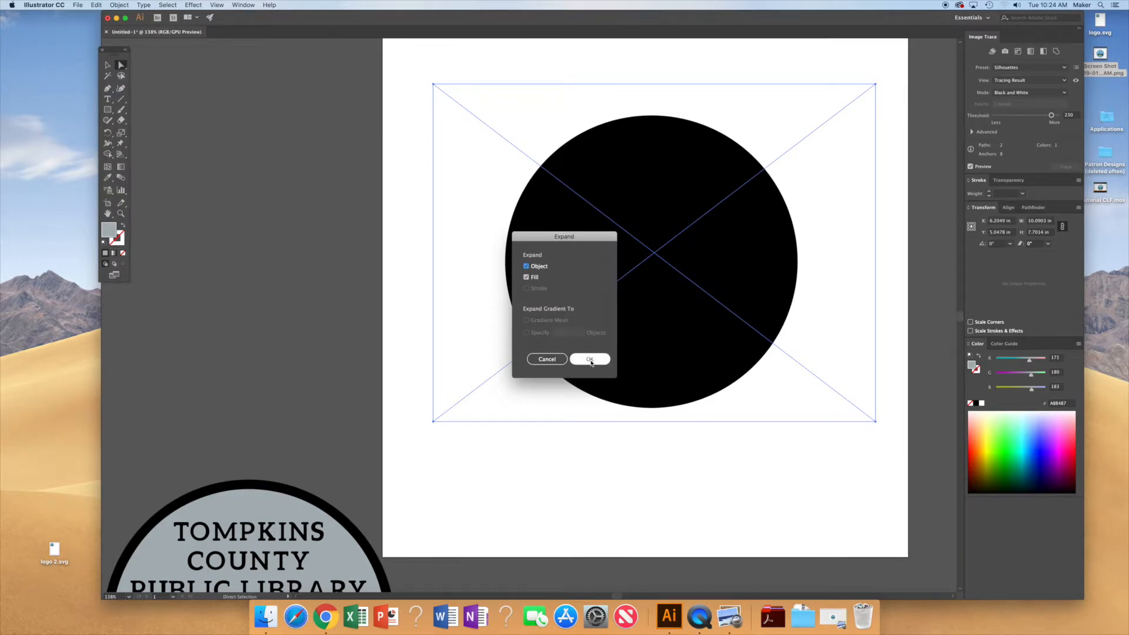
{"action": "left_click", "coordinate": [119, 5]}
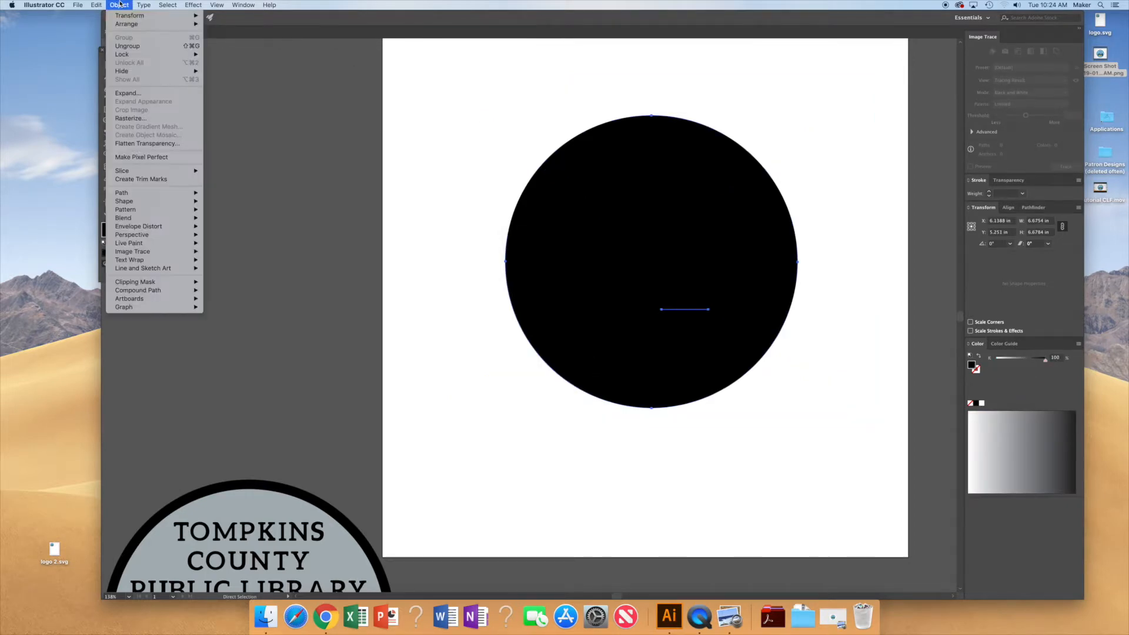
{"action": "left_click", "coordinate": [128, 51]}
{"action": "left_click", "coordinate": [120, 5]}
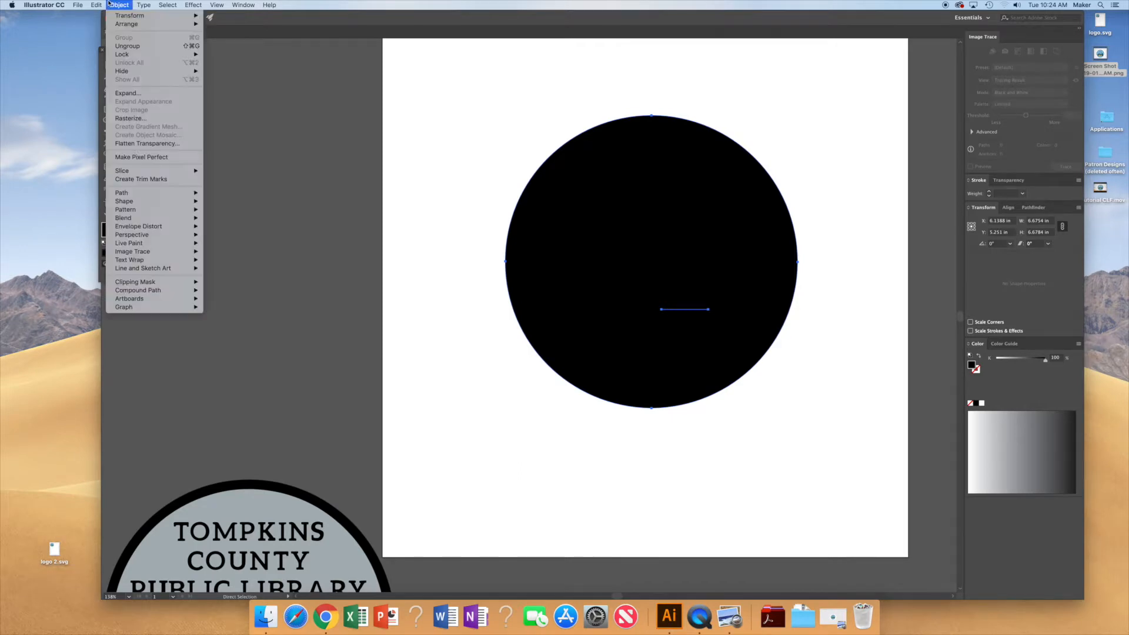
{"action": "left_click", "coordinate": [130, 46]}
{"action": "left_click", "coordinate": [123, 4]}
{"action": "left_click", "coordinate": [311, 155]}
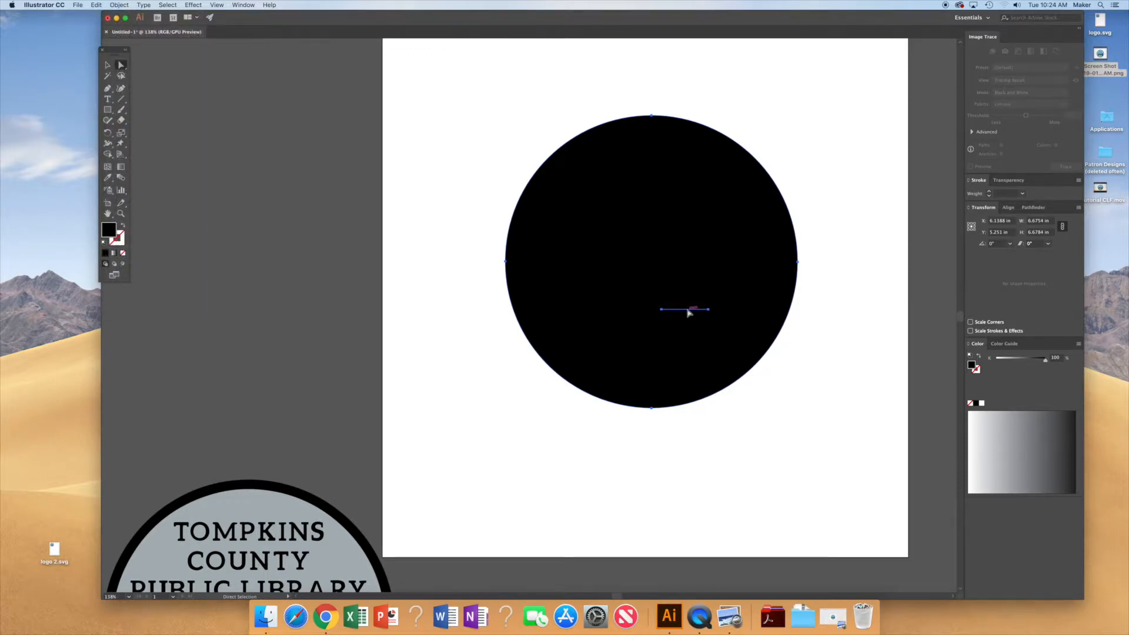
Step: Select the silhouette circle, swap its fill and stroke, and set the stroke weight to 0
{"action": "left_click", "coordinate": [817, 400]}
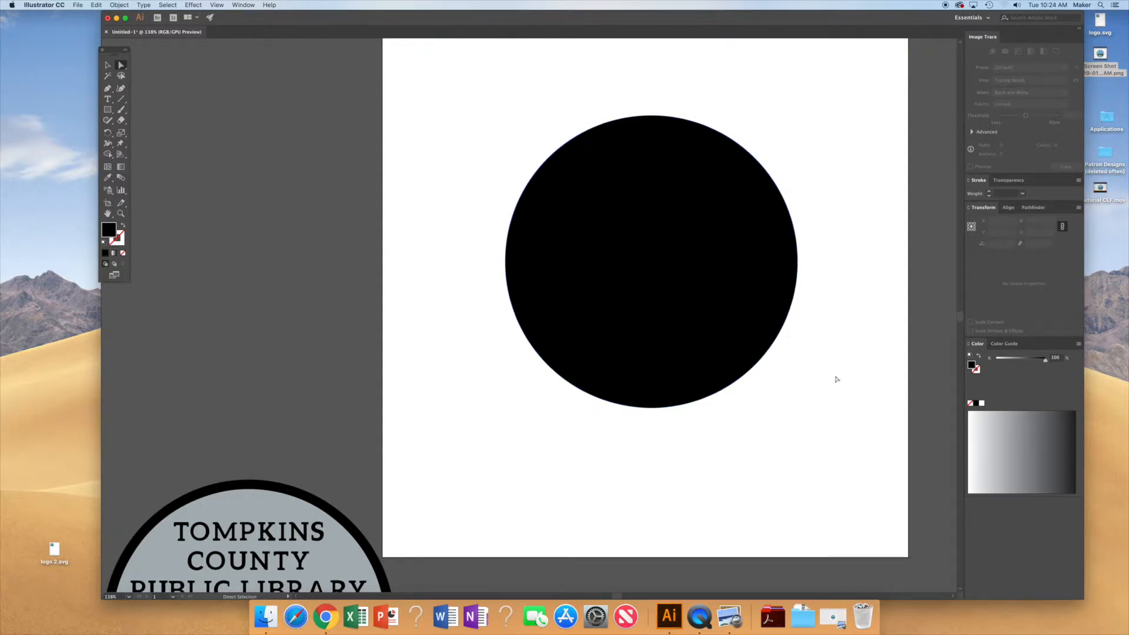
{"action": "left_click", "coordinate": [692, 310]}
{"action": "left_click", "coordinate": [693, 328]}
{"action": "left_click", "coordinate": [649, 407]}
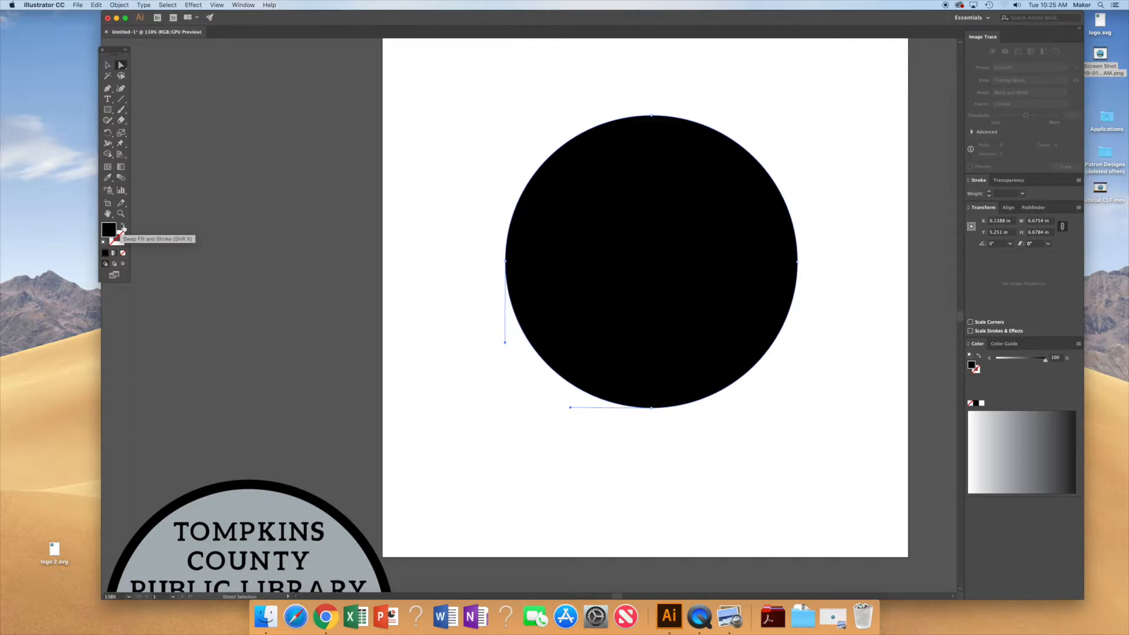
{"action": "left_click", "coordinate": [123, 228]}
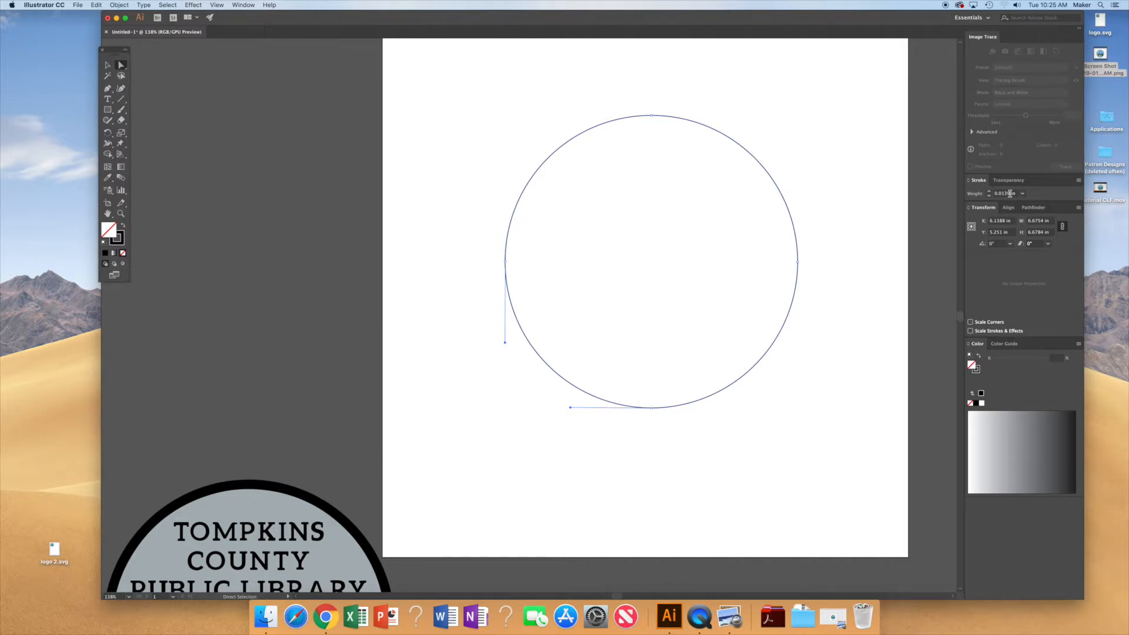
{"action": "left_click_drag", "start_coordinate": [1009, 192], "coordinate": [1003, 193]}
{"action": "type", "text": "0"}
{"action": "key", "text": "Return"}
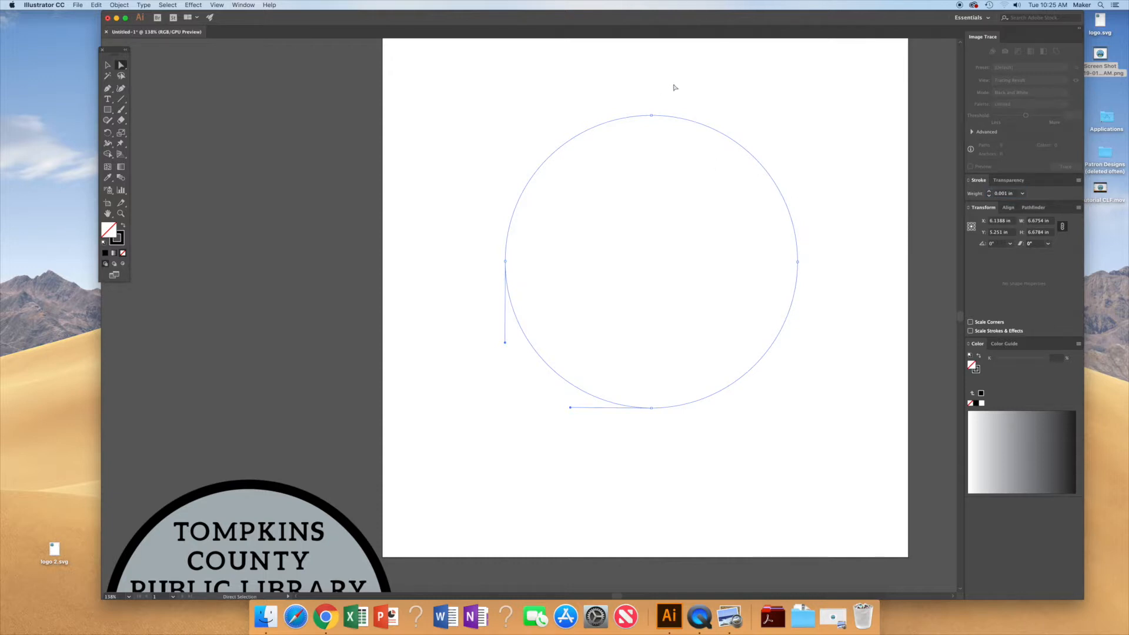
Step: Select the recolored logo and move it on top of the outline circle on the artboard
{"action": "left_click", "coordinate": [775, 124]}
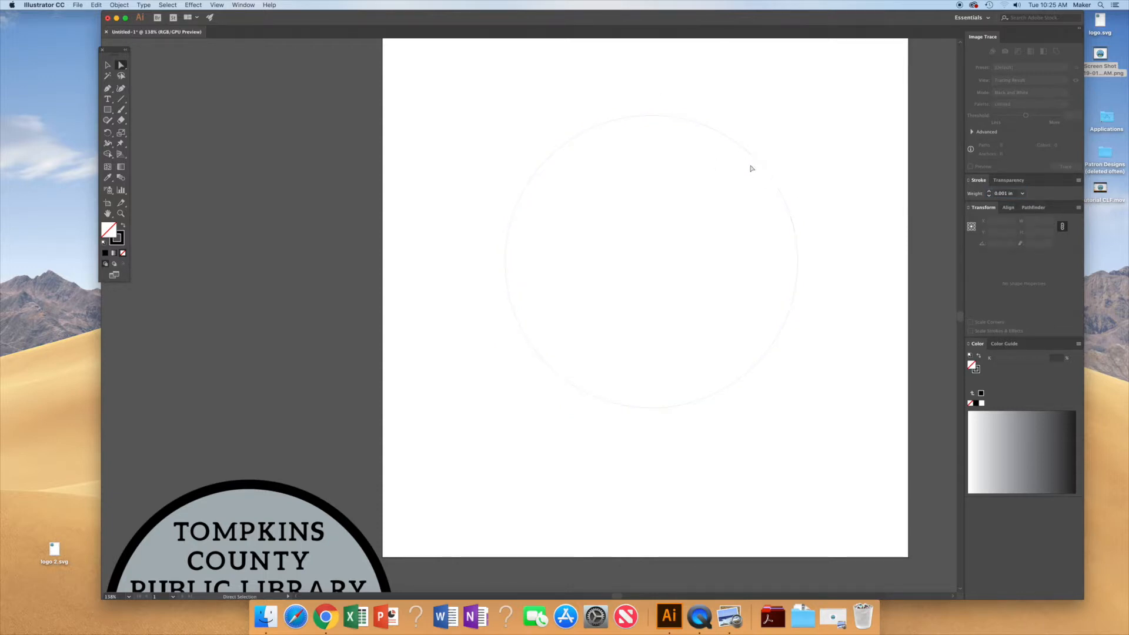
{"action": "left_click", "coordinate": [797, 243]}
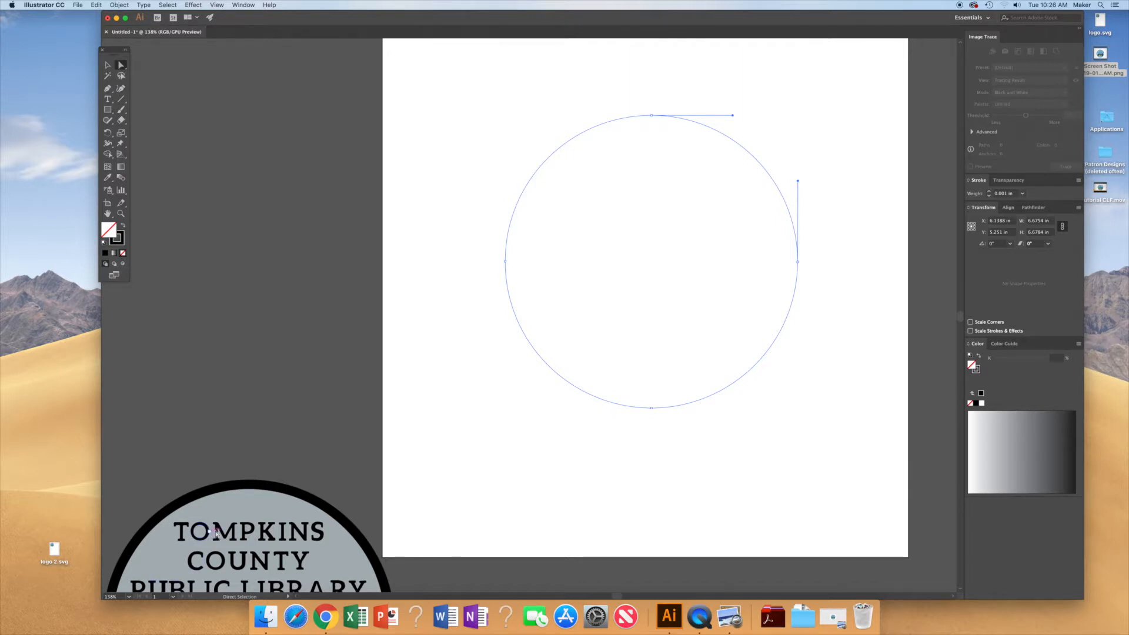
{"action": "scroll", "coordinate": [286, 518], "scroll_direction": "down", "scroll_amount": 8}
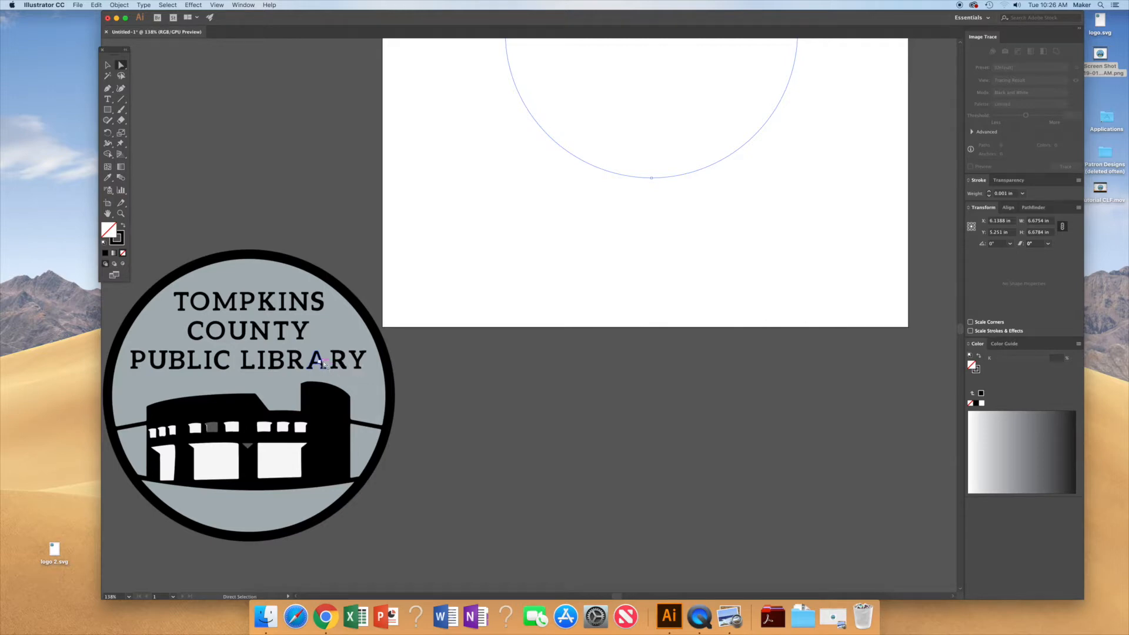
{"action": "mouse_move", "coordinate": [465, 556]}
{"action": "left_mouse_down"}
{"action": "mouse_move", "coordinate": [137, 306]}
{"action": "mouse_move", "coordinate": [101, 255]}
{"action": "mouse_move", "coordinate": [144, 235]}
{"action": "mouse_move", "coordinate": [131, 221]}
{"action": "mouse_move", "coordinate": [139, 216]}
{"action": "left_mouse_up"}
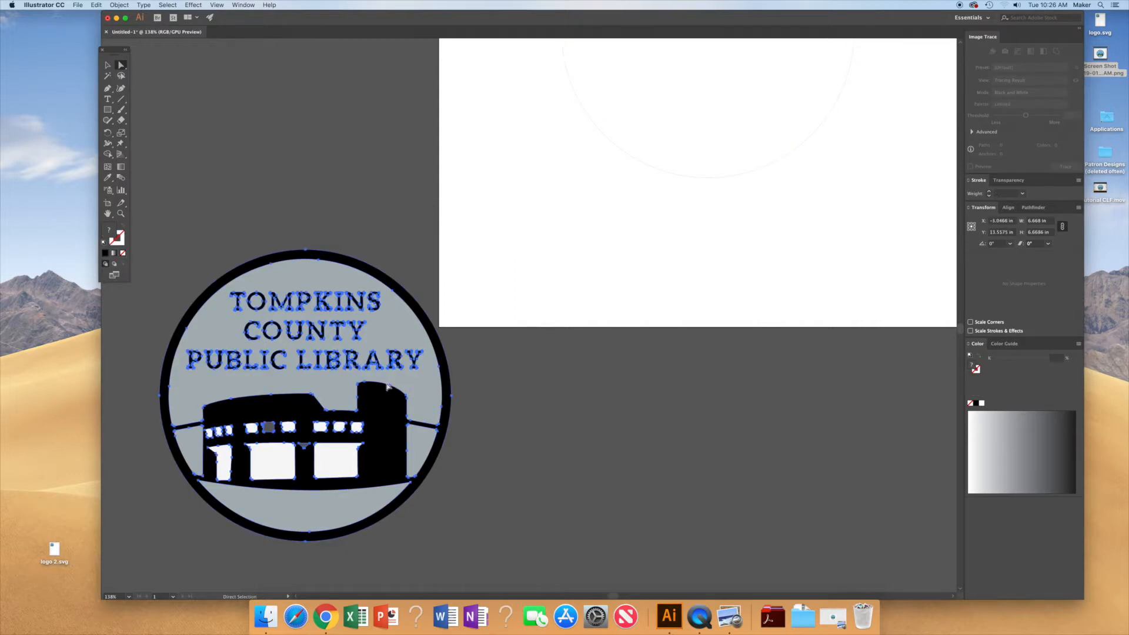
{"action": "left_click_drag", "start_coordinate": [380, 421], "coordinate": [855, 291]}
{"action": "scroll", "coordinate": [855, 291], "scroll_direction": "up", "scroll_amount": 5}
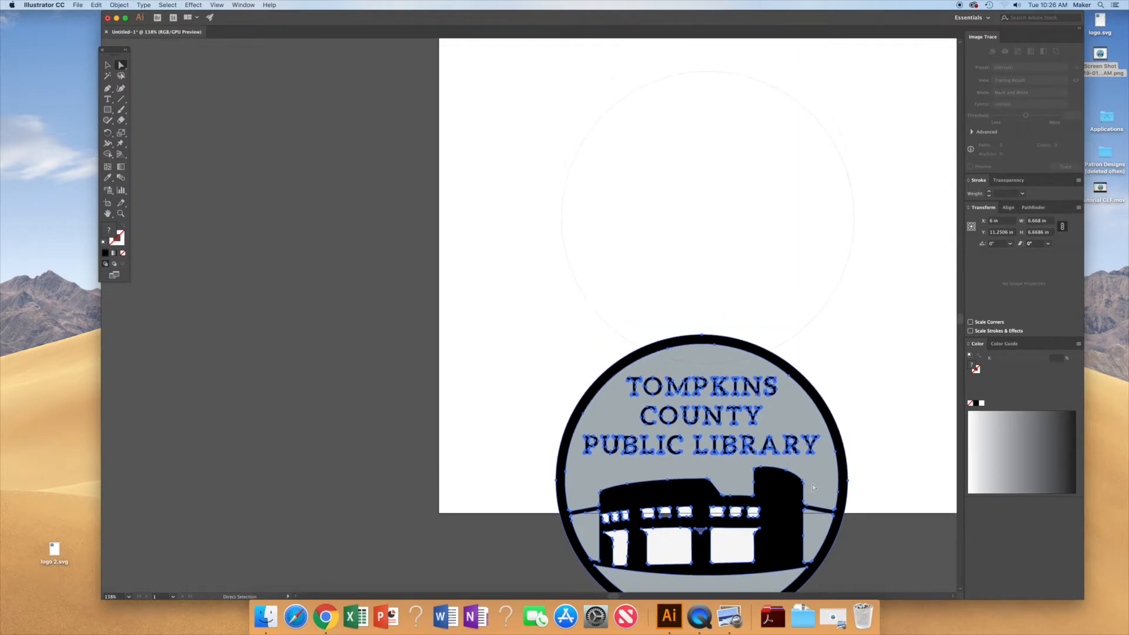
{"action": "mouse_move", "coordinate": [823, 494]}
{"action": "left_mouse_down"}
{"action": "mouse_move", "coordinate": [857, 317]}
{"action": "mouse_move", "coordinate": [844, 238]}
{"action": "left_mouse_up"}
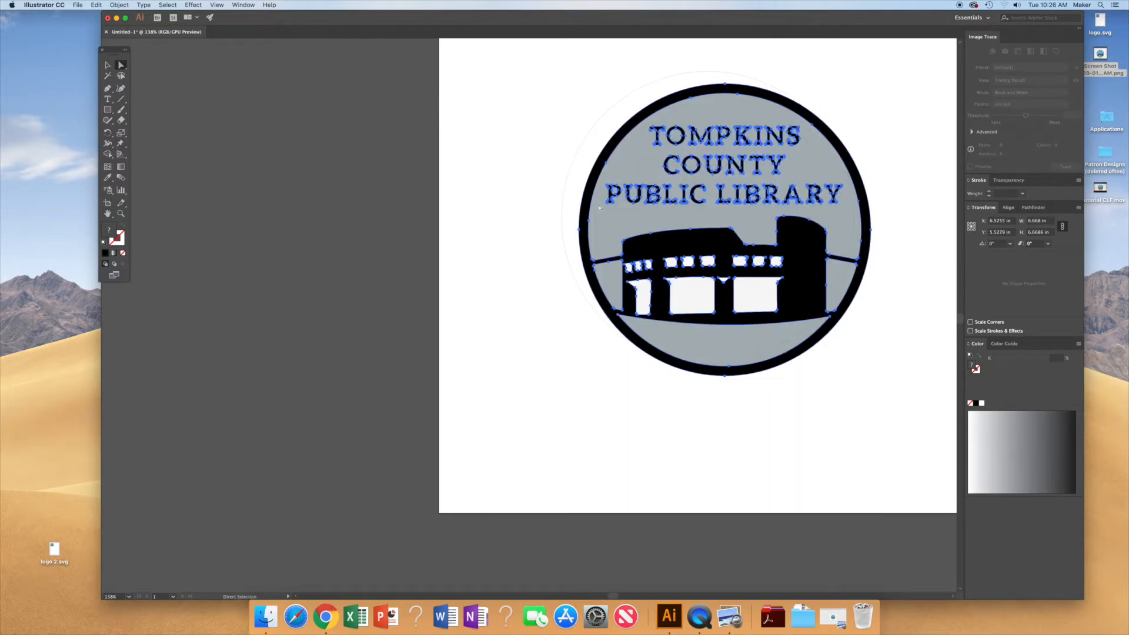
{"action": "left_click", "coordinate": [590, 135]}
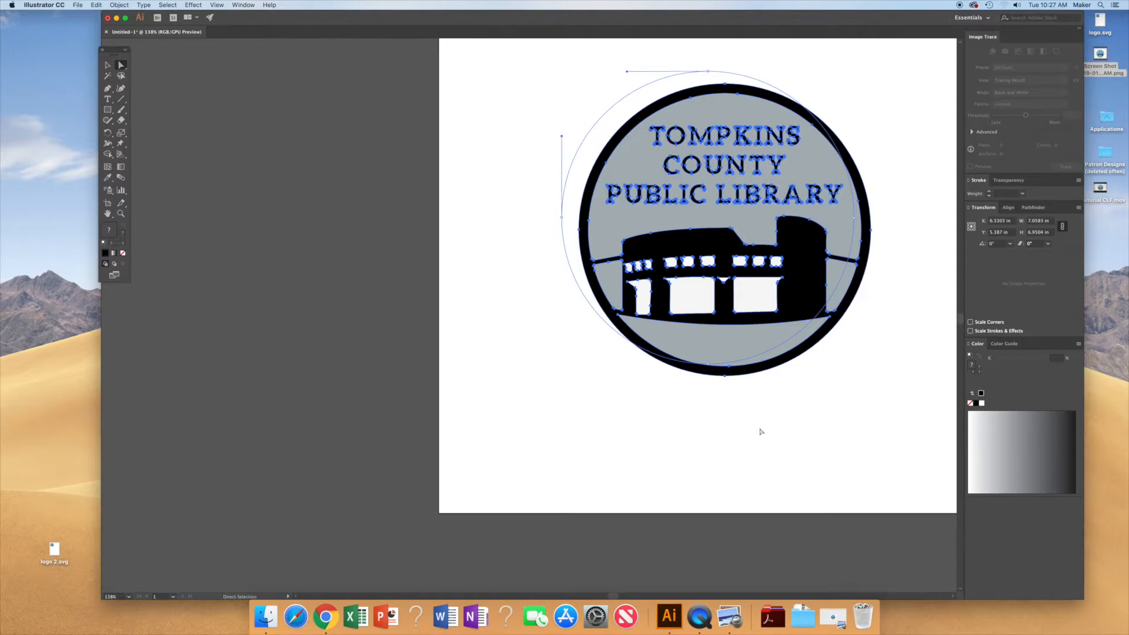
{"action": "scroll", "coordinate": [802, 400], "scroll_direction": "up", "scroll_amount": 3}
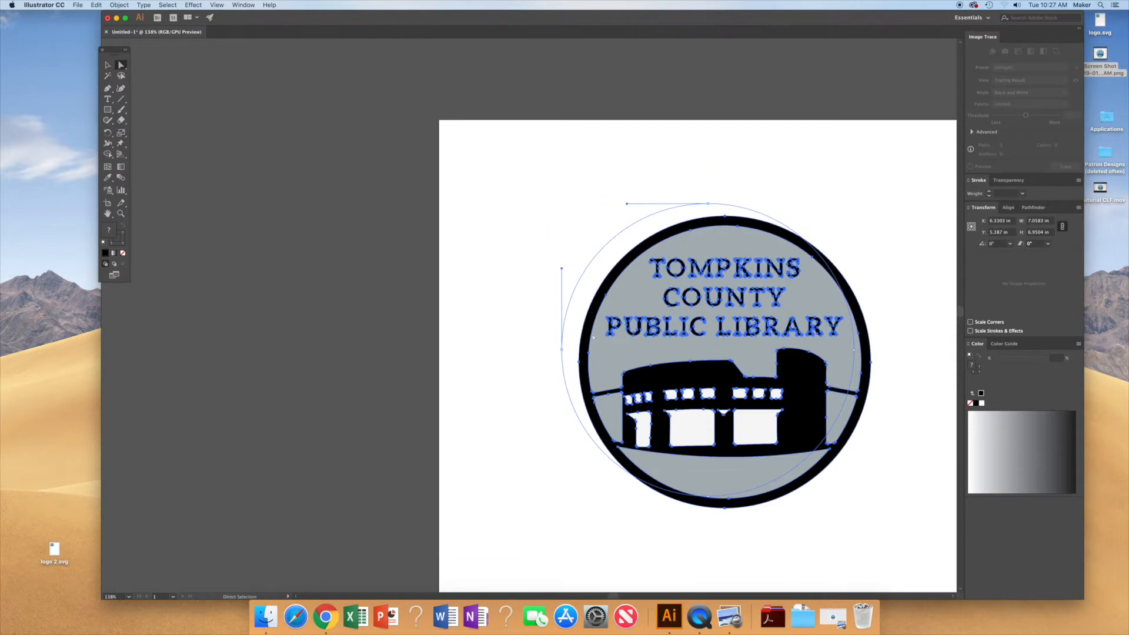
{"action": "scroll", "coordinate": [798, 341], "scroll_direction": "down", "scroll_amount": 1}
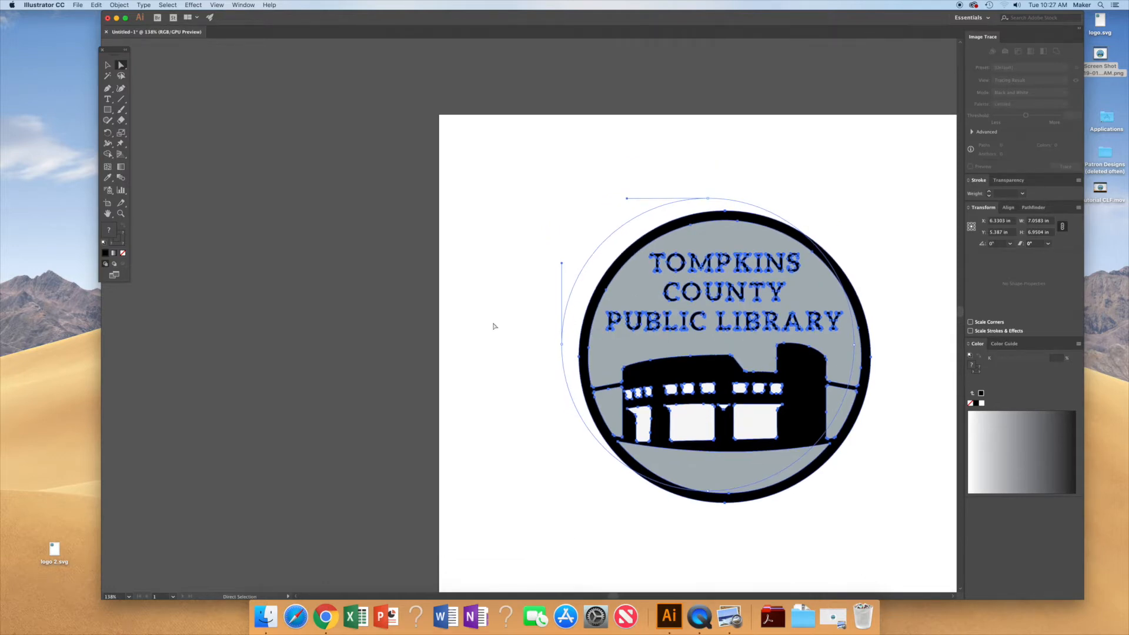
{"action": "left_click", "coordinate": [513, 189]}
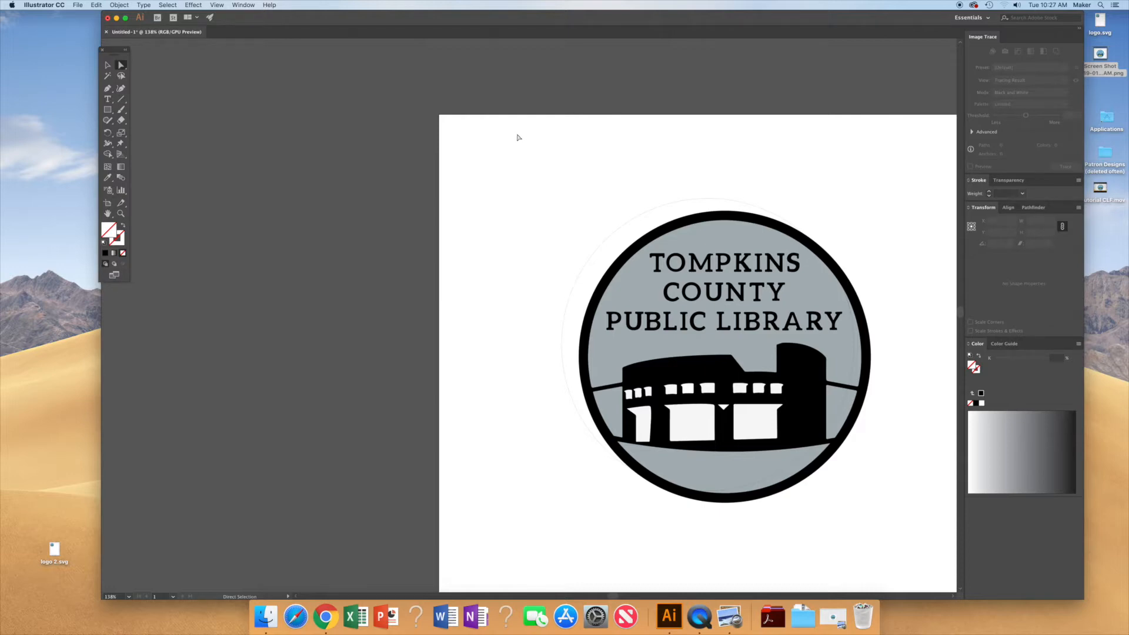
{"action": "left_click_drag", "start_coordinate": [607, 207], "coordinate": [909, 561]}
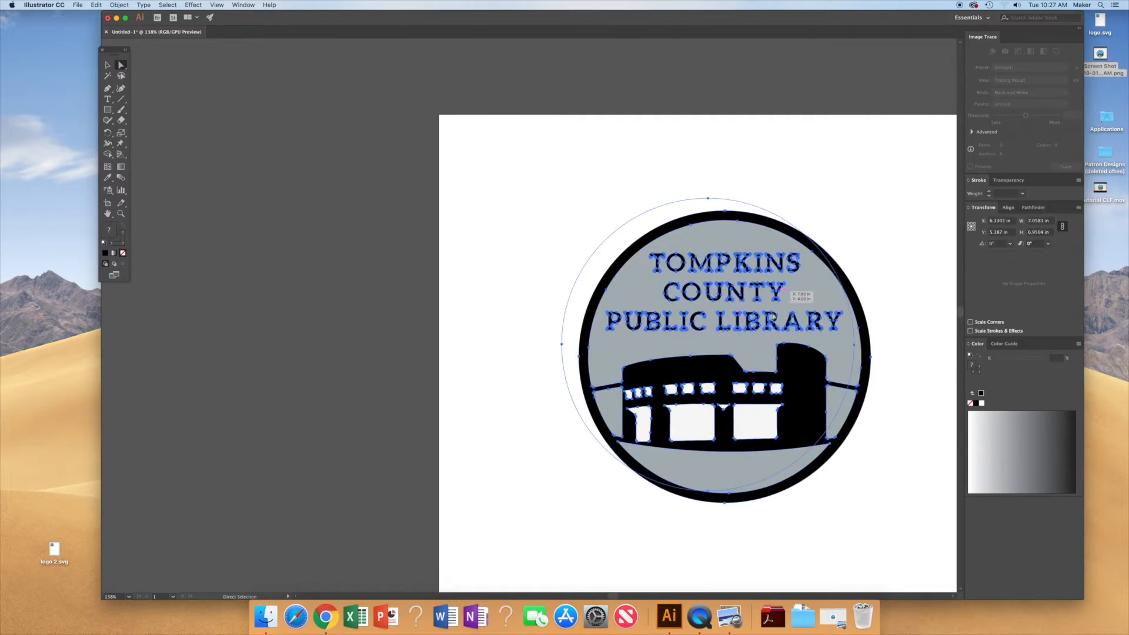
{"action": "left_click", "coordinate": [910, 365]}
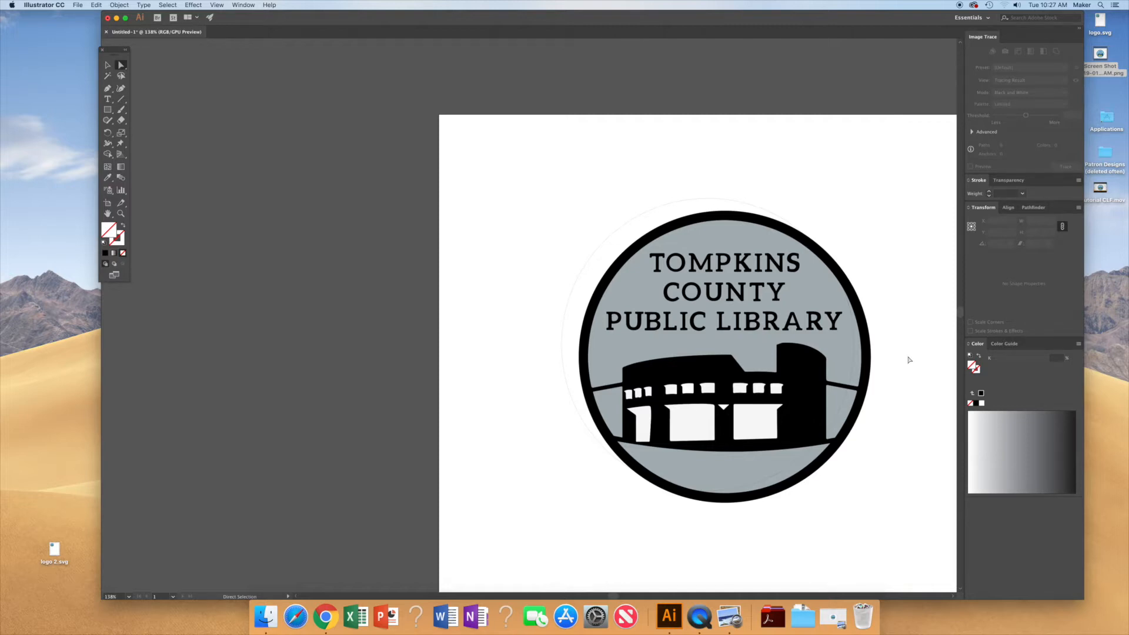
Step: Try to align all objects to each other's horizontal and vertical centers, then undo both alignments
{"action": "key", "text": "super+a"}
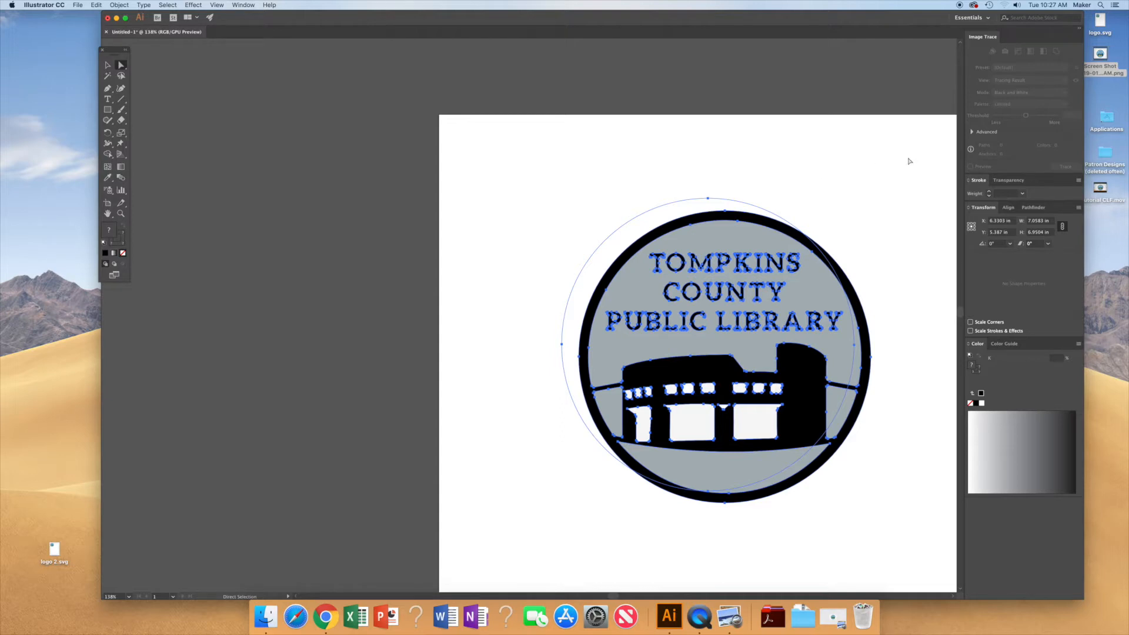
{"action": "left_click", "coordinate": [1008, 209]}
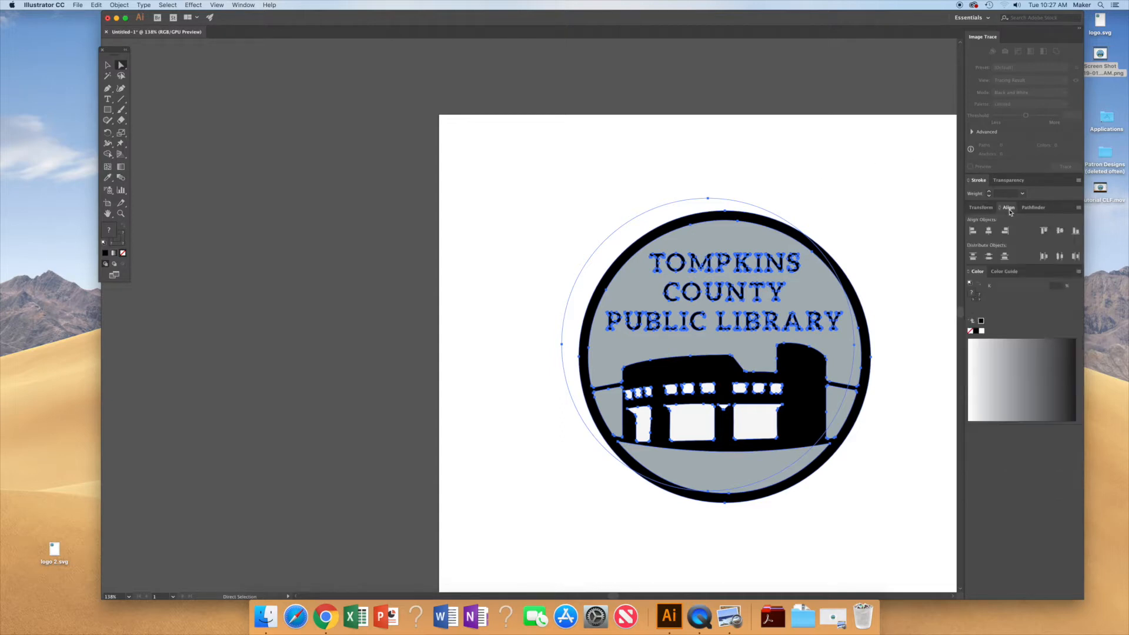
{"action": "left_click", "coordinate": [989, 231]}
{"action": "left_click", "coordinate": [1059, 232]}
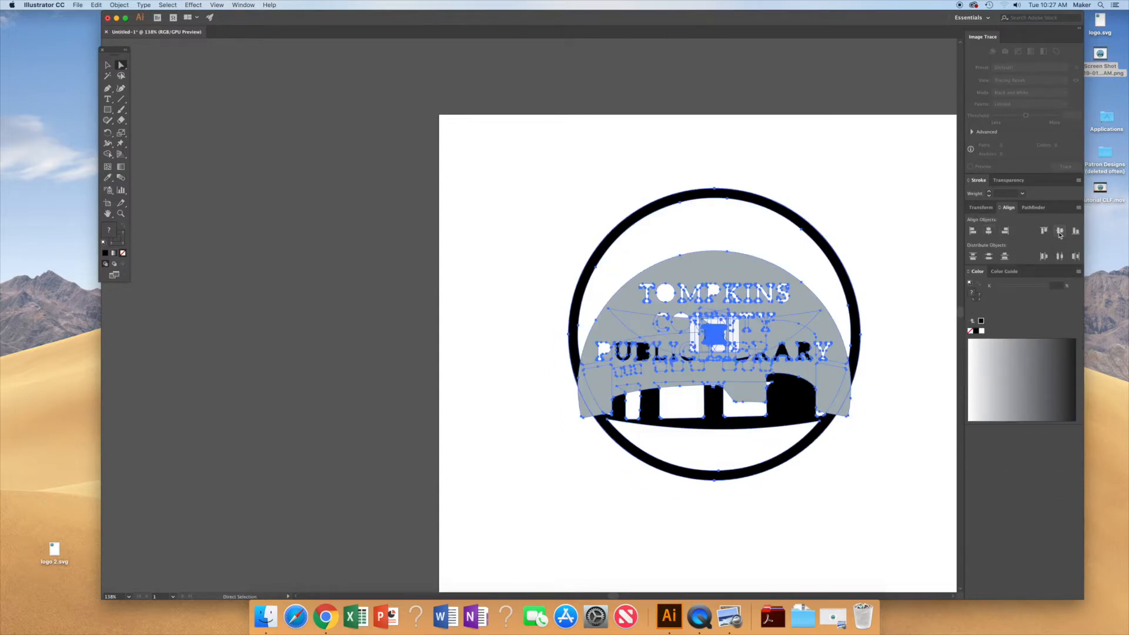
{"action": "key", "text": "super+z"}
{"action": "key", "text": "super+z"}
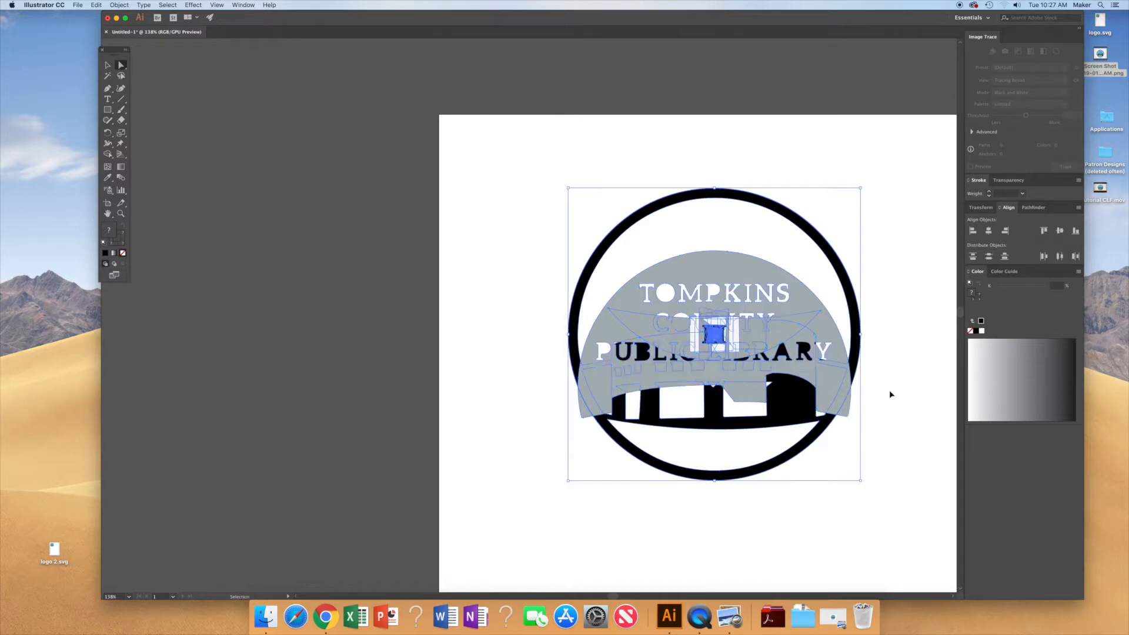
{"action": "left_click", "coordinate": [905, 346]}
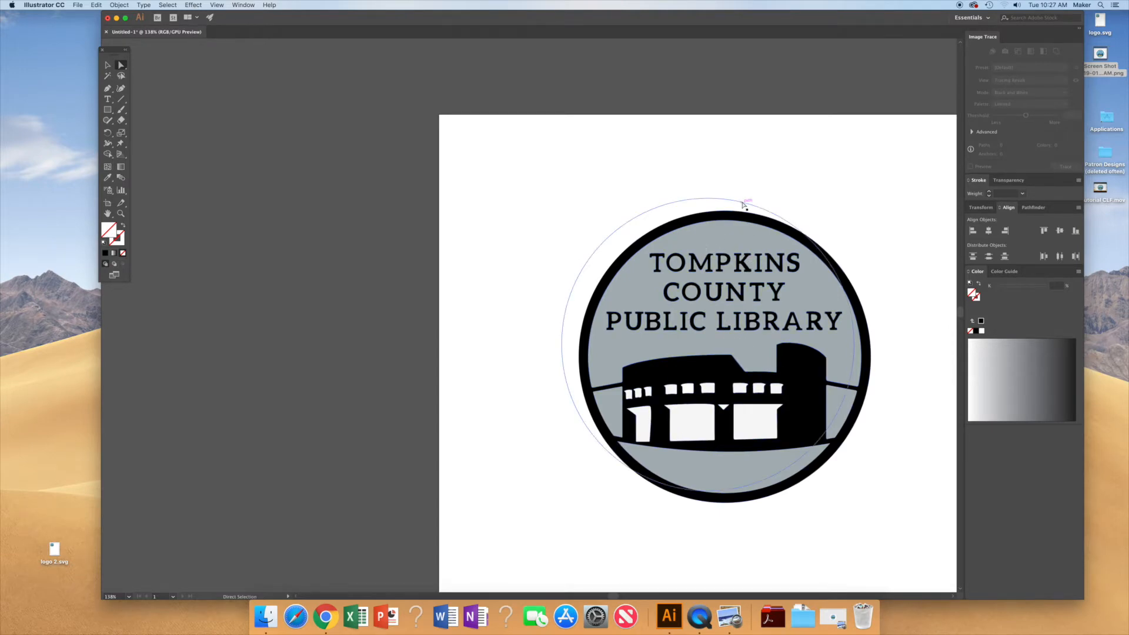
{"action": "left_click_drag", "start_coordinate": [744, 204], "coordinate": [499, 200]}
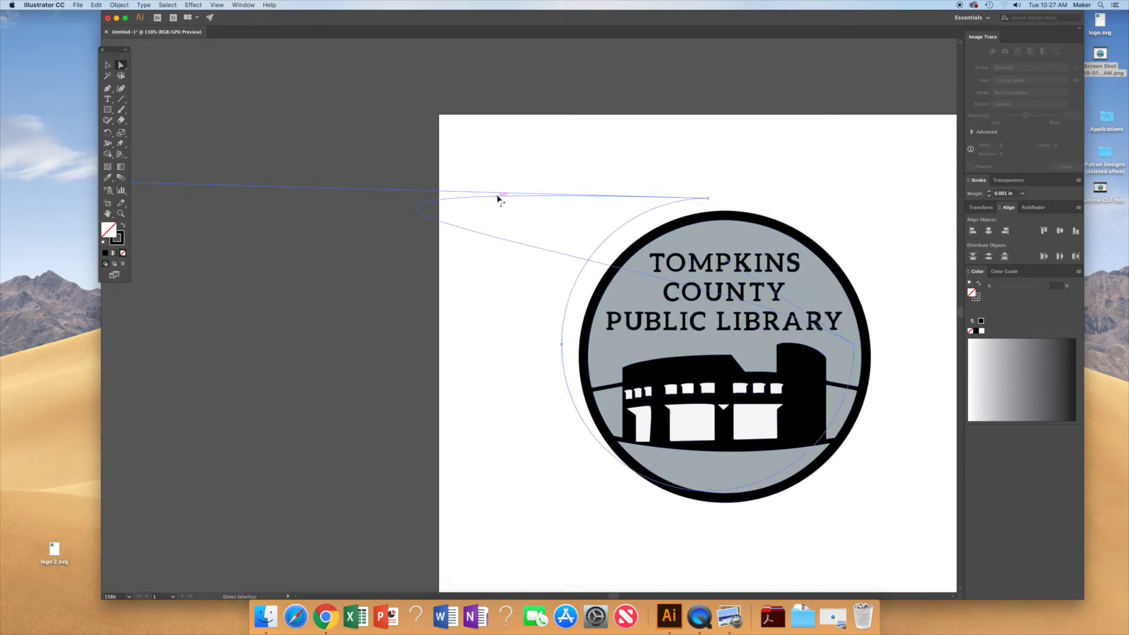
{"action": "key", "text": "super+z"}
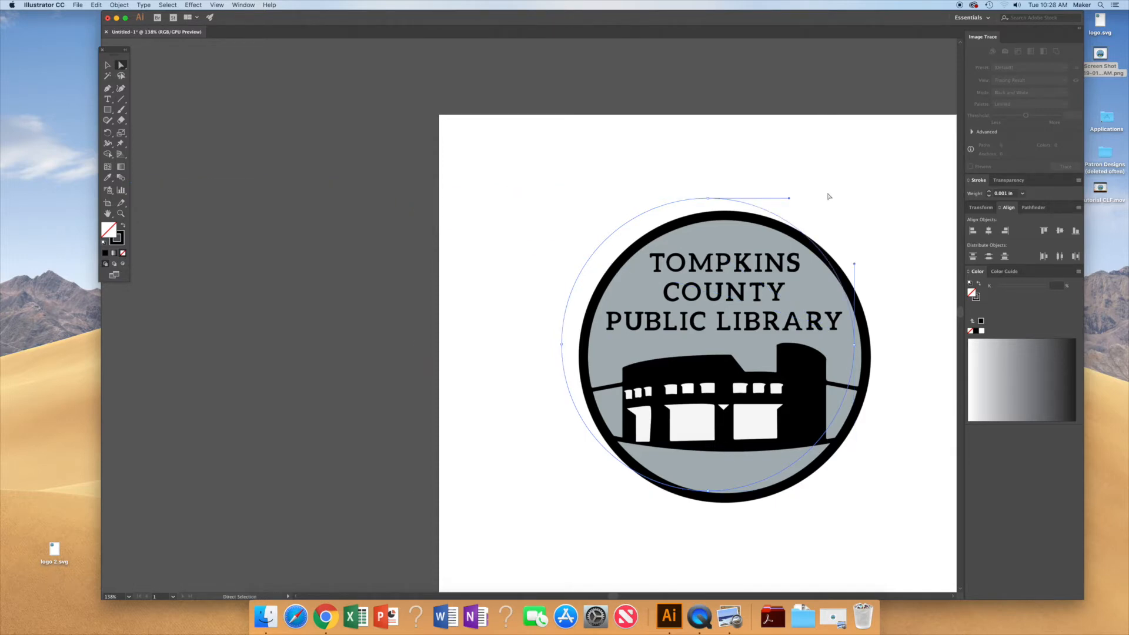
{"action": "left_click", "coordinate": [668, 205]}
{"action": "left_click_drag", "start_coordinate": [667, 204], "coordinate": [590, 209]}
{"action": "key", "text": "super+z"}
{"action": "left_click", "coordinate": [540, 176]}
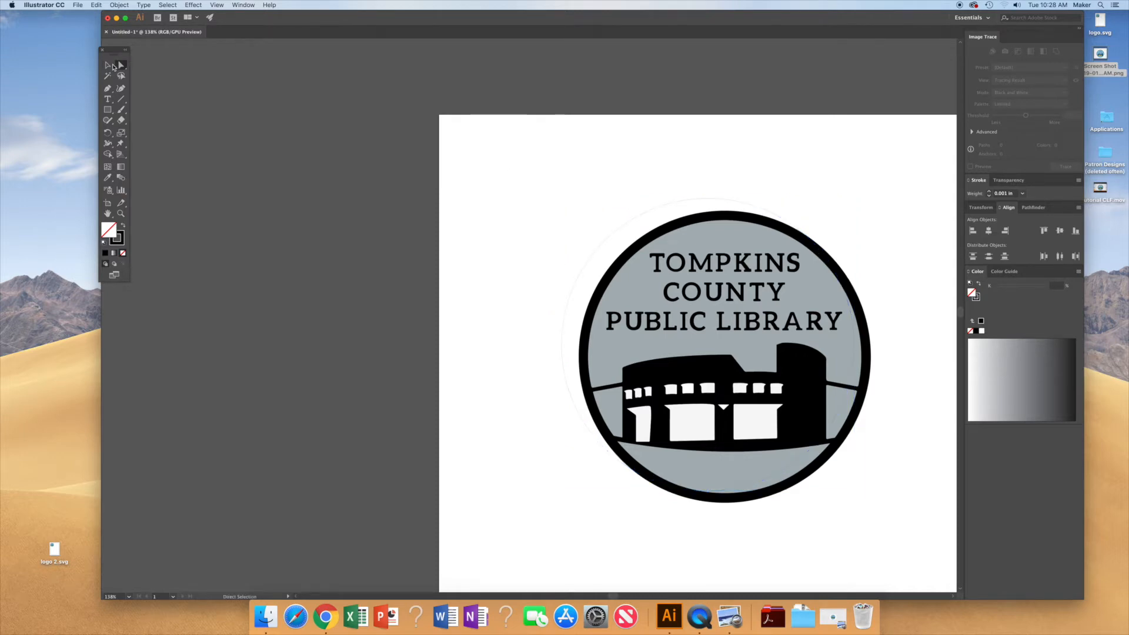
Step: Move the outline circle off the logo to the left side of the artboard
{"action": "left_click", "coordinate": [108, 67]}
{"action": "left_click_drag", "start_coordinate": [648, 208], "coordinate": [357, 174]}
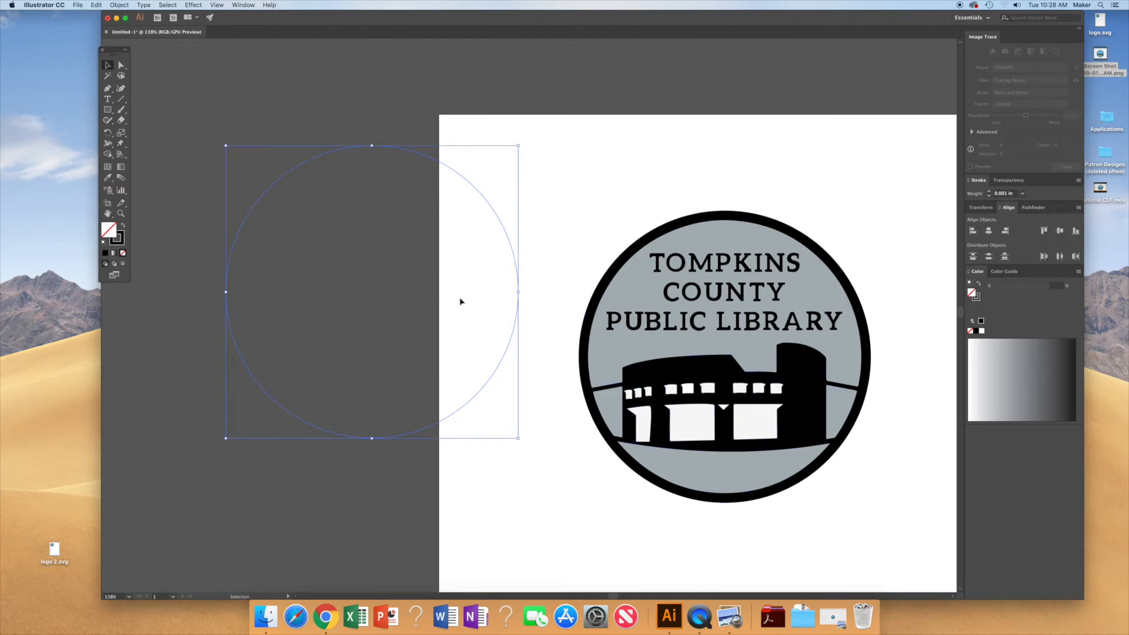
{"action": "left_click", "coordinate": [537, 176]}
Step: Select all parts of the recolored logo and group them together
{"action": "left_click_drag", "start_coordinate": [669, 377], "coordinate": [902, 517]}
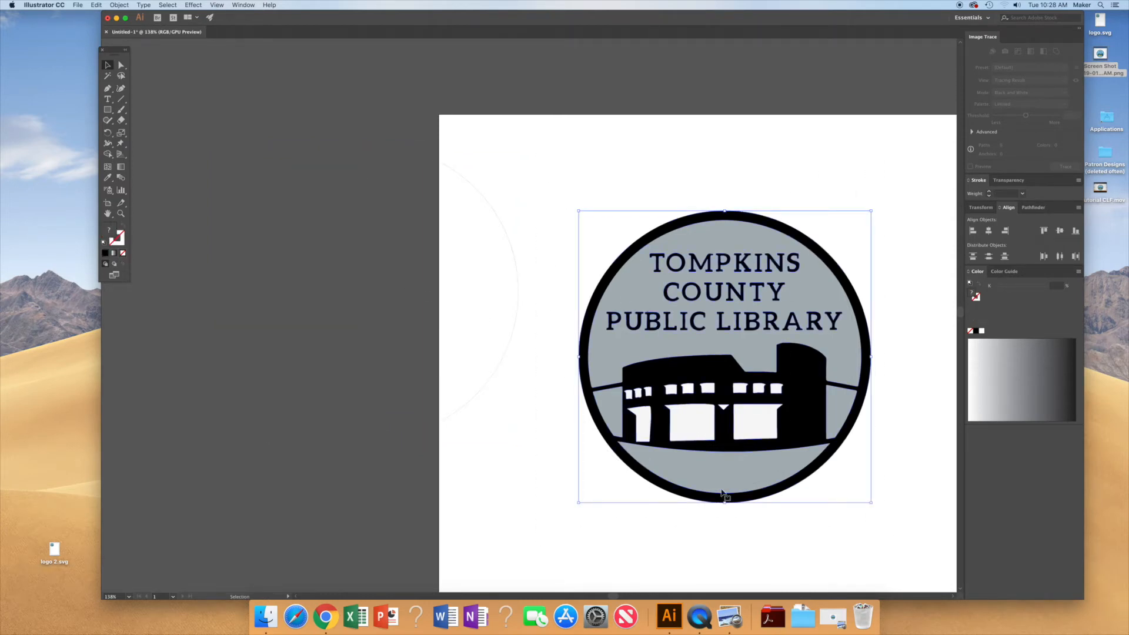
{"action": "left_click", "coordinate": [118, 4]}
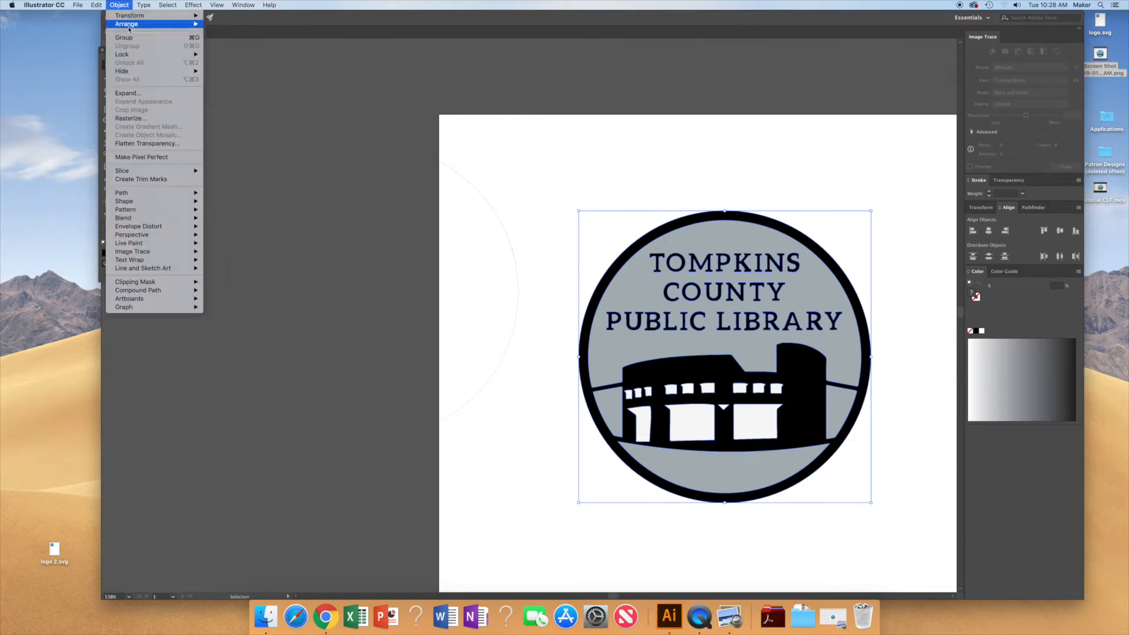
{"action": "left_click", "coordinate": [131, 39]}
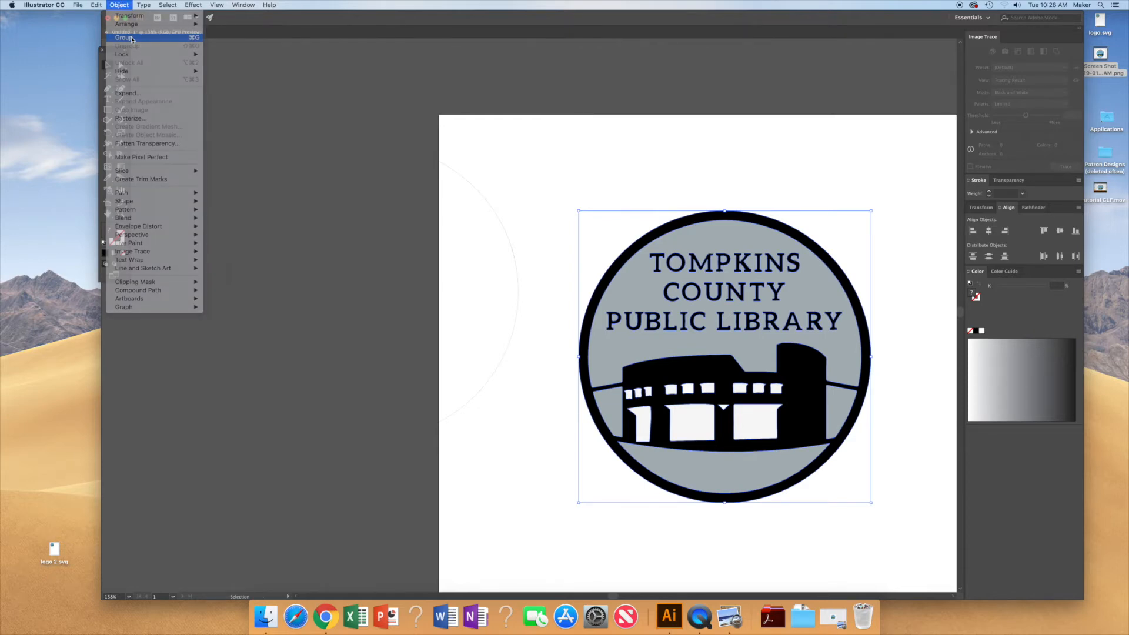
{"action": "left_click", "coordinate": [116, 4]}
{"action": "left_click", "coordinate": [117, 4]}
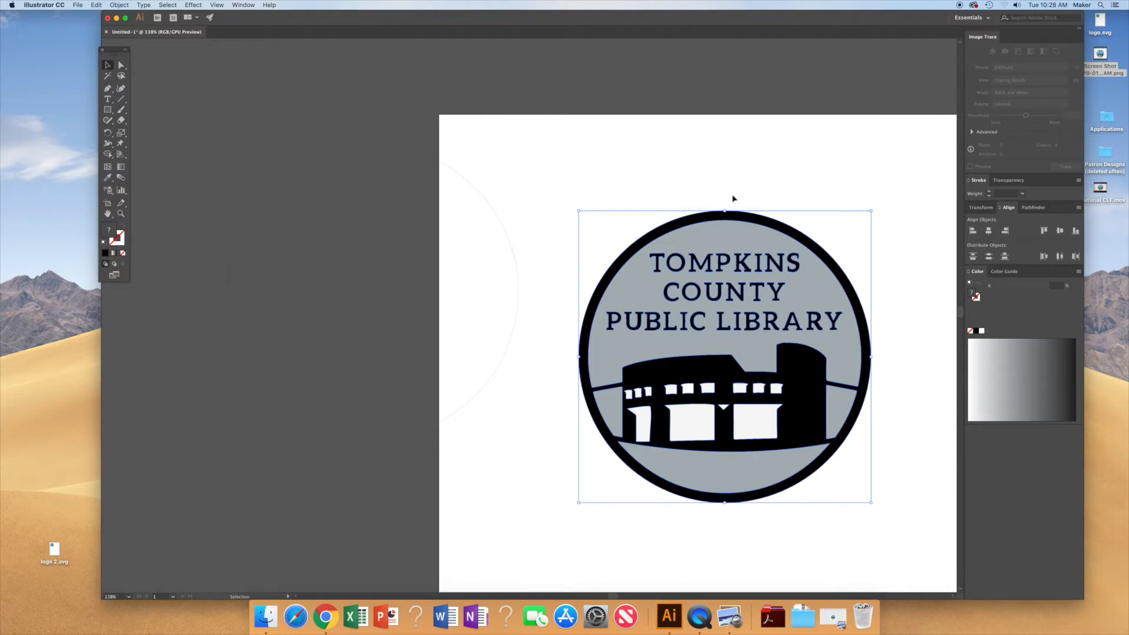
{"action": "left_click", "coordinate": [753, 173]}
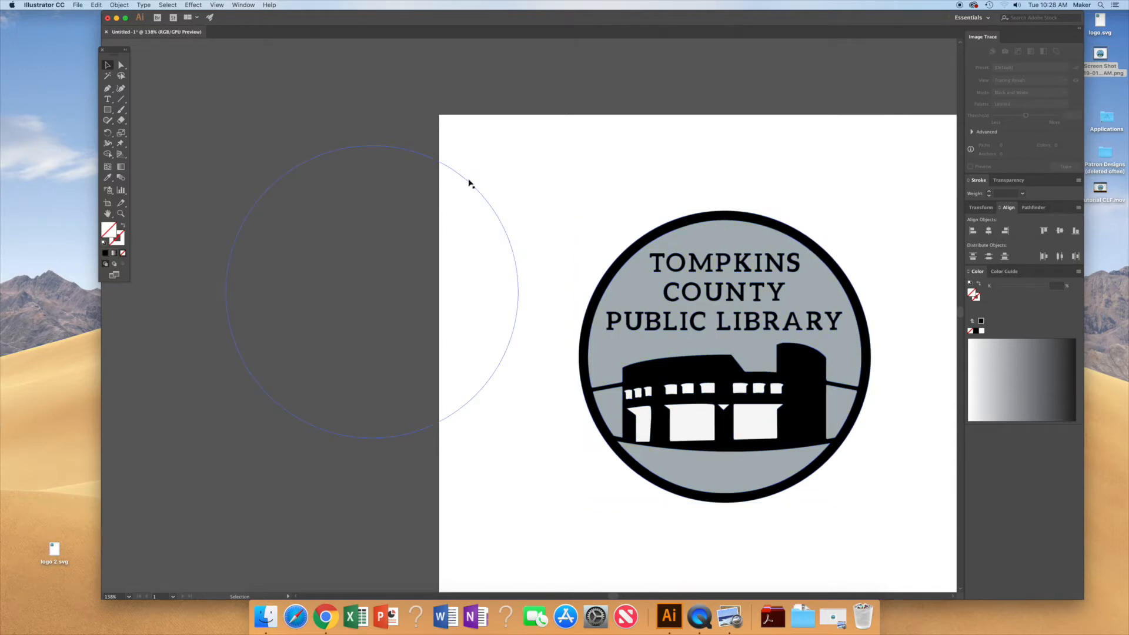
Step: Select everything and align the logo and outline circle to horizontal and vertical centers
{"action": "key", "text": "a"}
{"action": "key", "text": "super+a"}
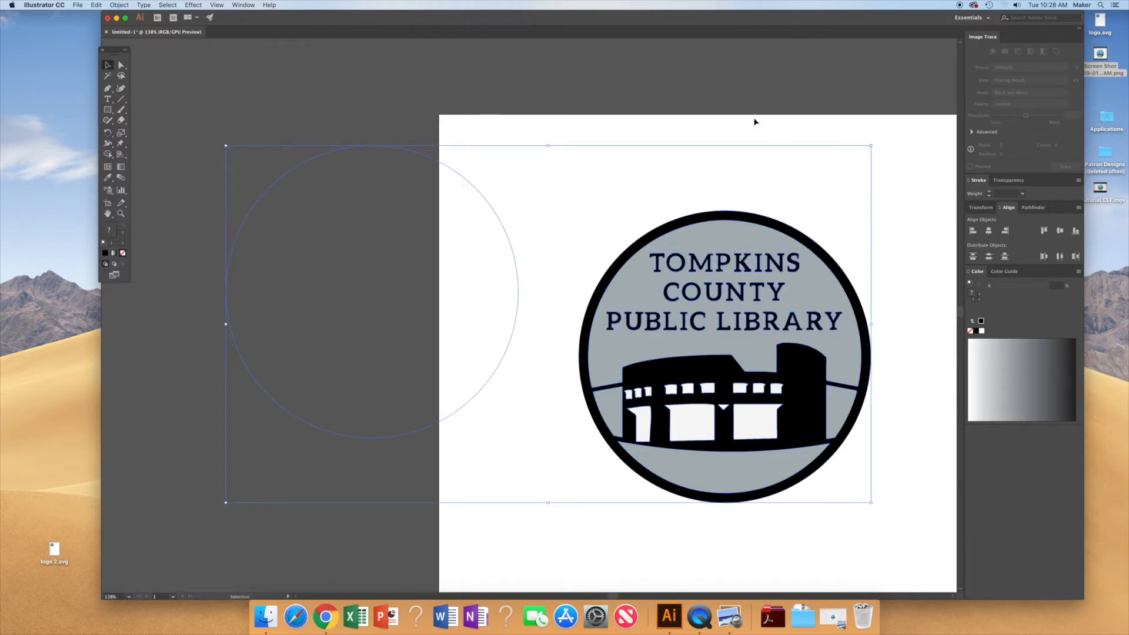
{"action": "left_click", "coordinate": [988, 231]}
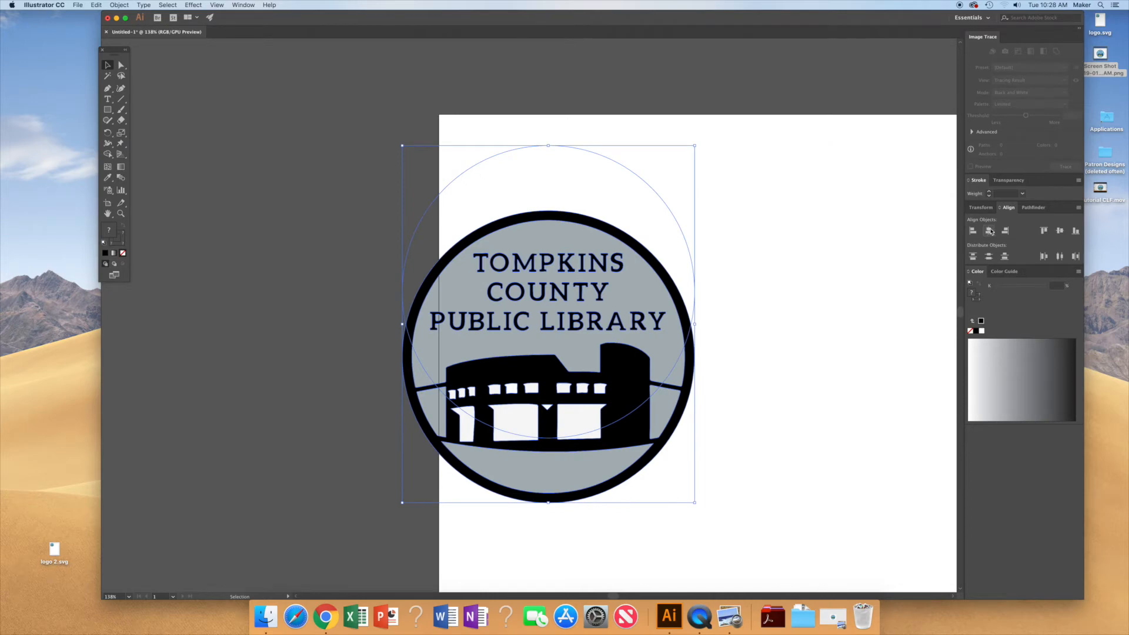
{"action": "left_click", "coordinate": [1060, 231]}
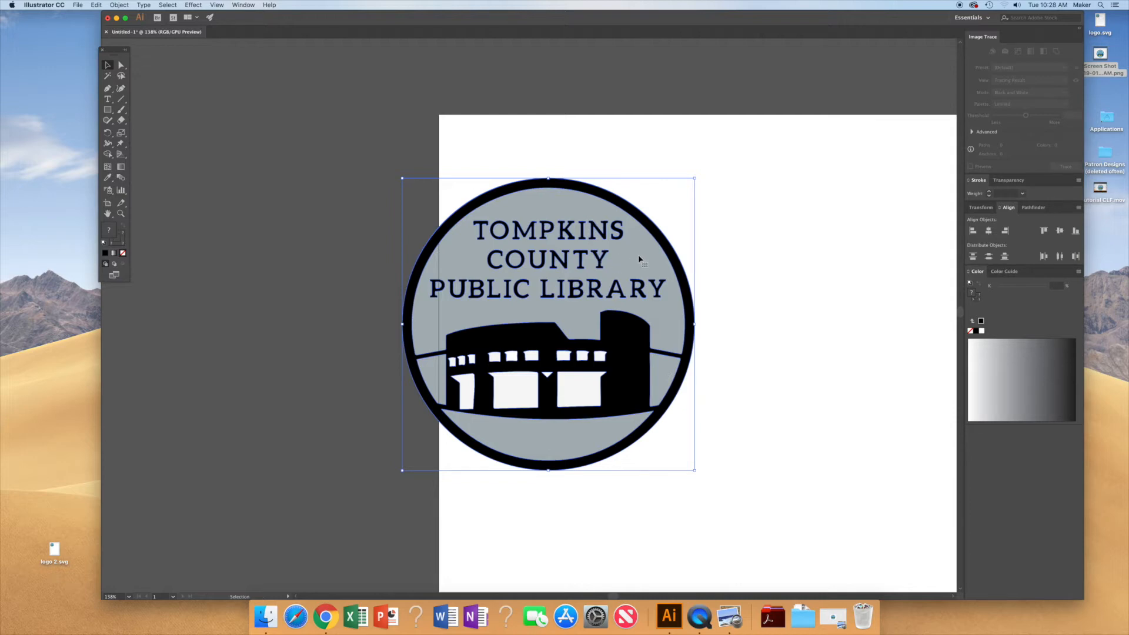
Step: Move the aligned logo and circle together to the right on the artboard
{"action": "left_click_drag", "start_coordinate": [633, 257], "coordinate": [800, 252]}
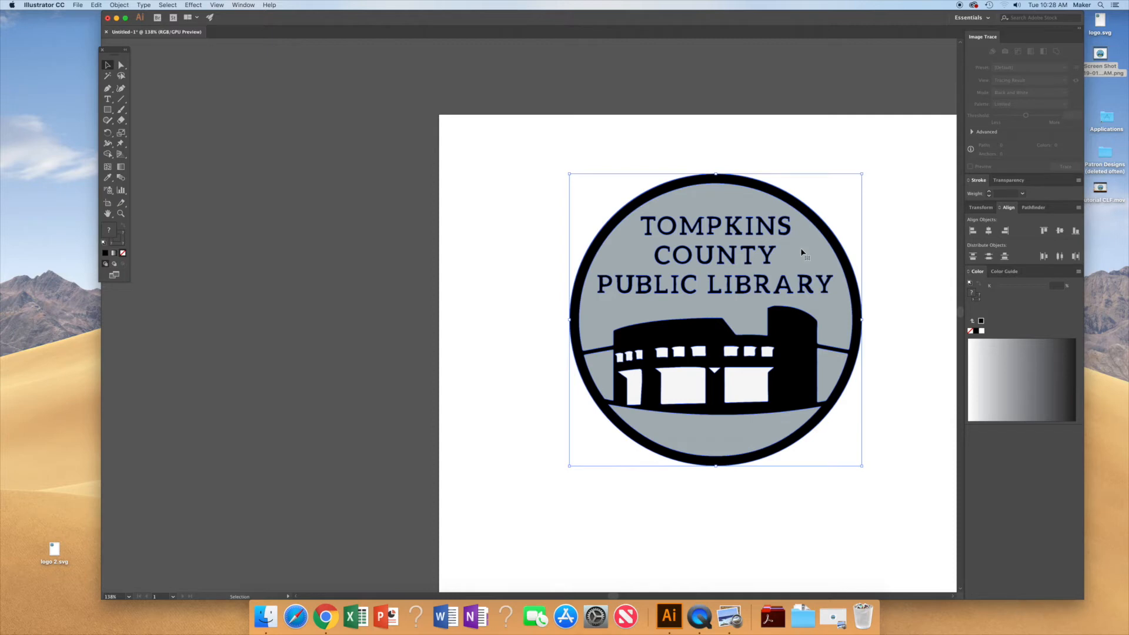
{"action": "left_click", "coordinate": [900, 264]}
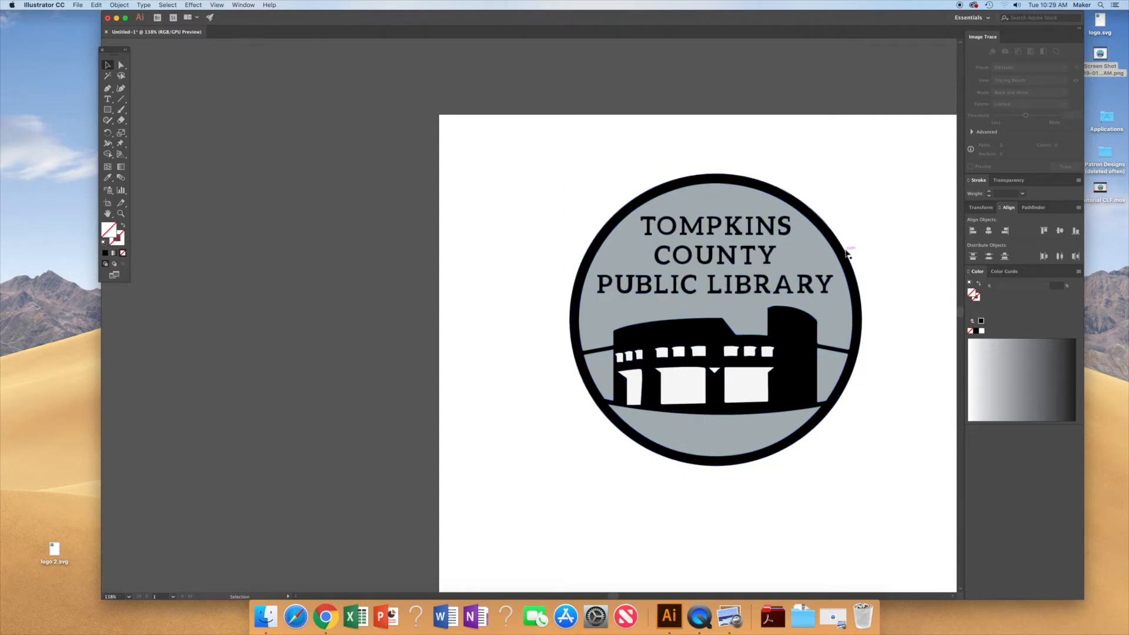
Step: Select the outline circle and nudge it one step to the left
{"action": "left_click", "coordinate": [847, 254]}
{"action": "key", "text": "Left"}
{"action": "key", "text": "Left"}
{"action": "key", "text": "Left"}
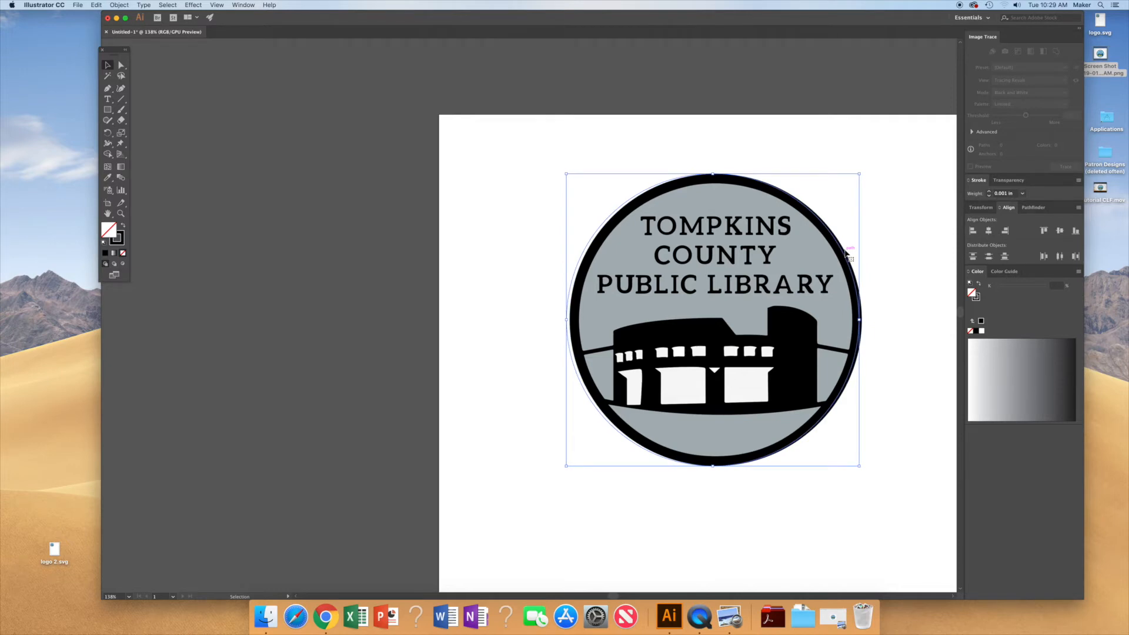
{"action": "key", "text": "Right"}
{"action": "key", "text": "Right"}
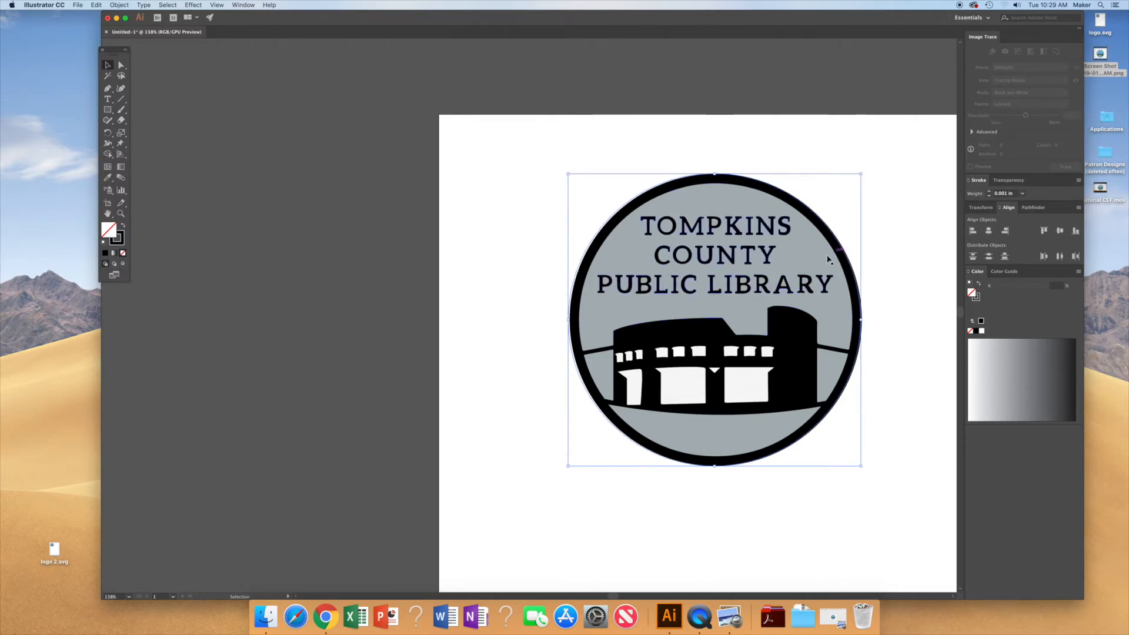
Step: Select everything and center the logo and circle horizontally again
{"action": "key", "text": "super+a"}
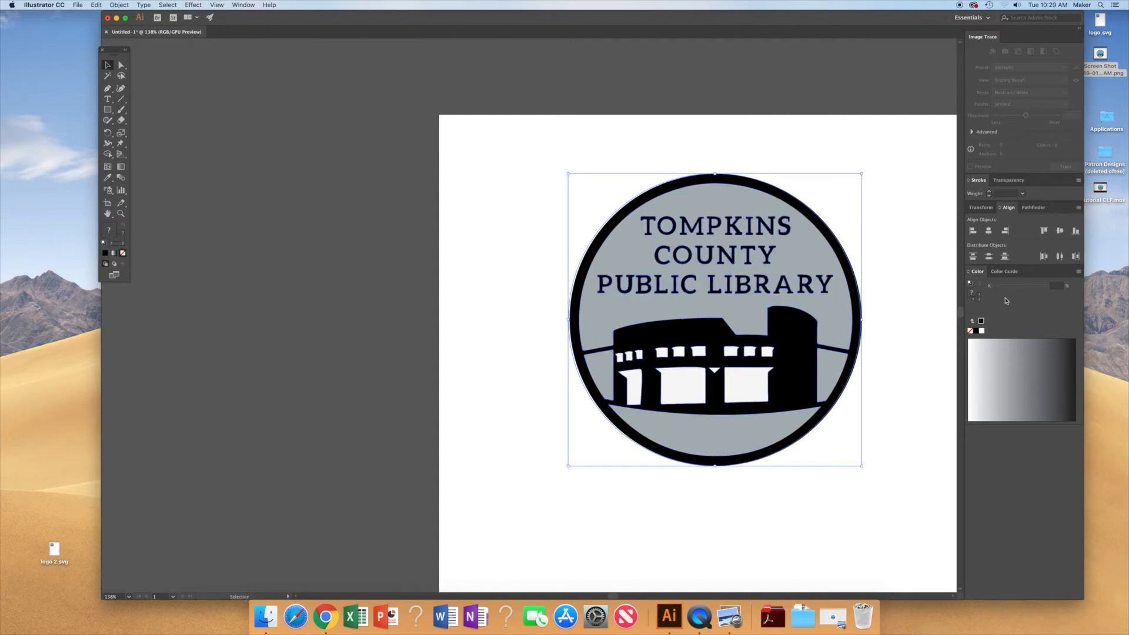
{"action": "left_click", "coordinate": [988, 231]}
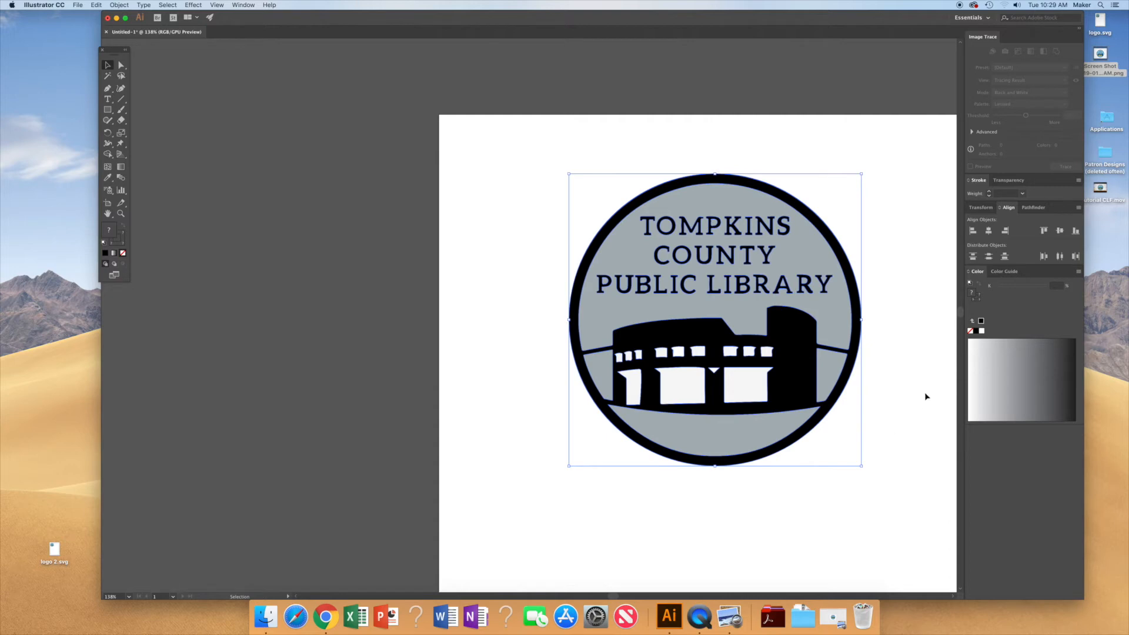
{"action": "left_click", "coordinate": [906, 414]}
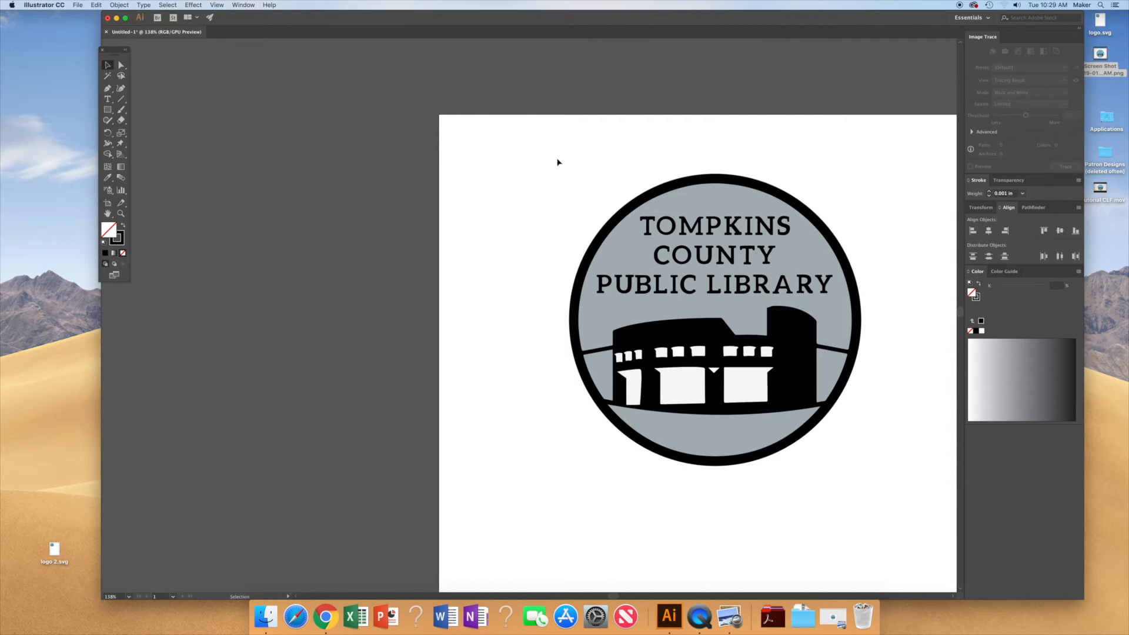
Step: Scale the framed logo proportionally to a height of 3 in and move it to the artboard's top-left corner
{"action": "left_click_drag", "start_coordinate": [552, 157], "coordinate": [899, 527]}
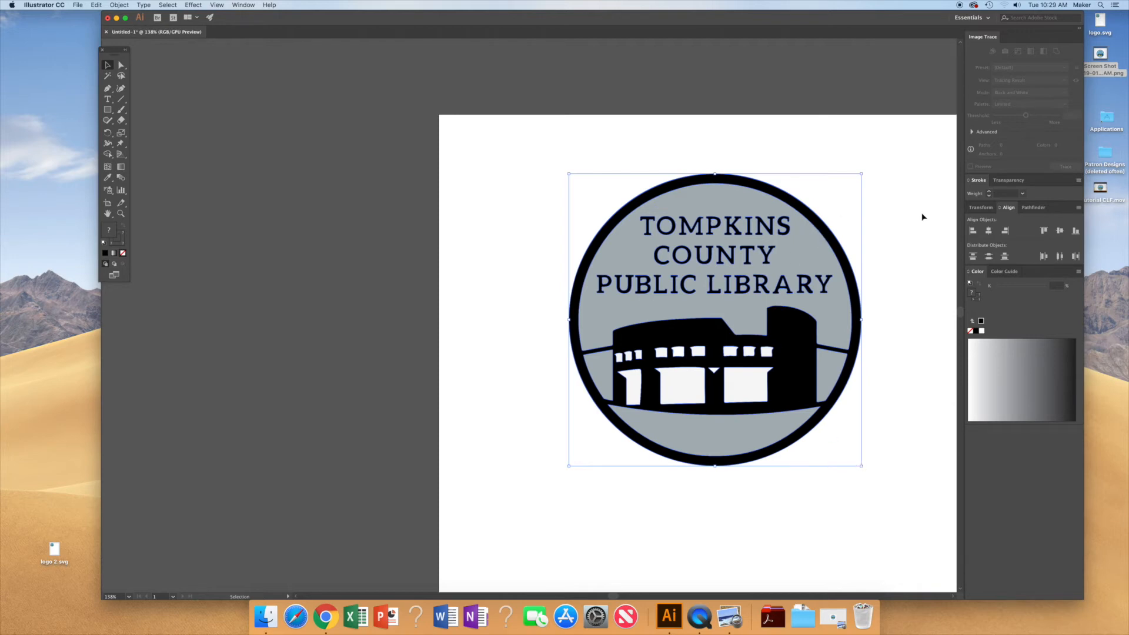
{"action": "left_click", "coordinate": [981, 208]}
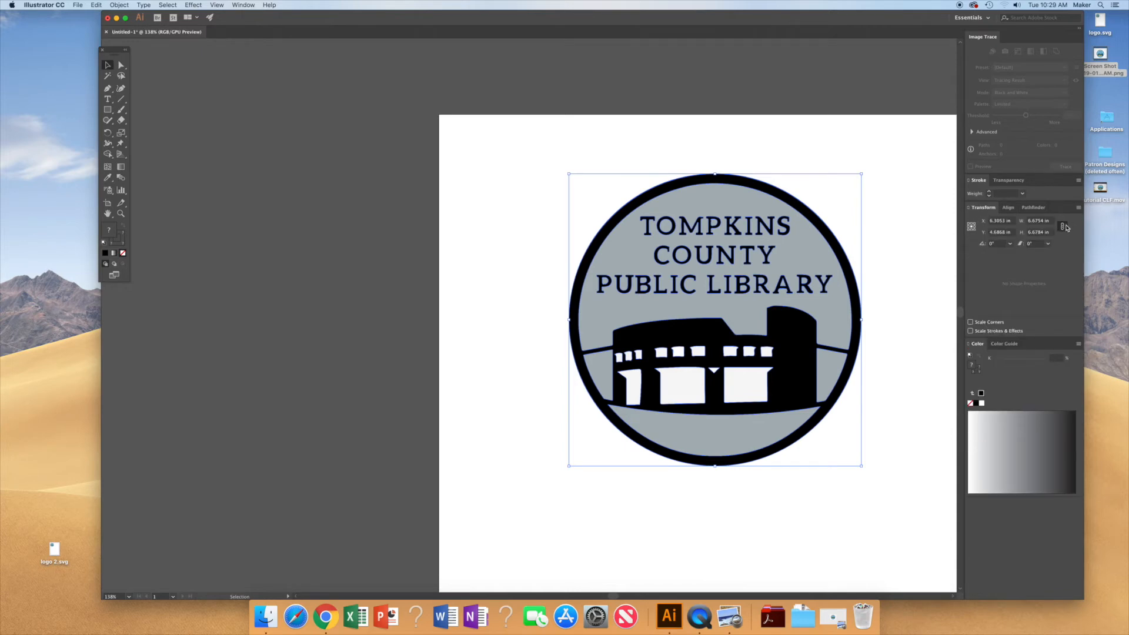
{"action": "left_click", "coordinate": [1063, 229]}
{"action": "left_click", "coordinate": [1063, 227]}
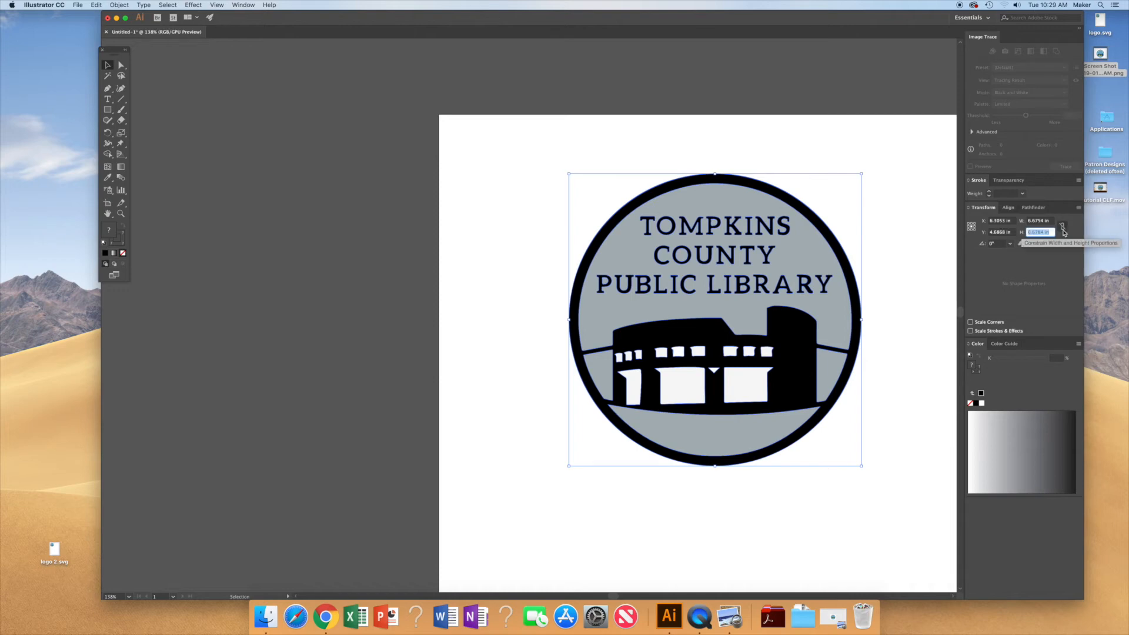
{"action": "left_click", "coordinate": [1062, 228]}
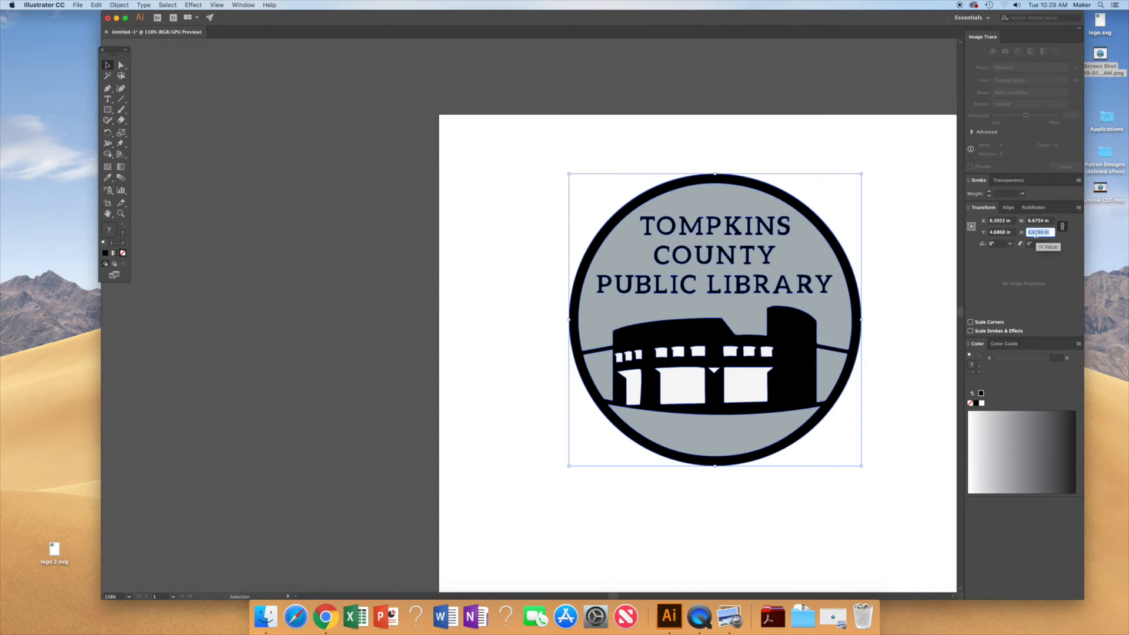
{"action": "type", "text": "3"}
{"action": "key", "text": "Return"}
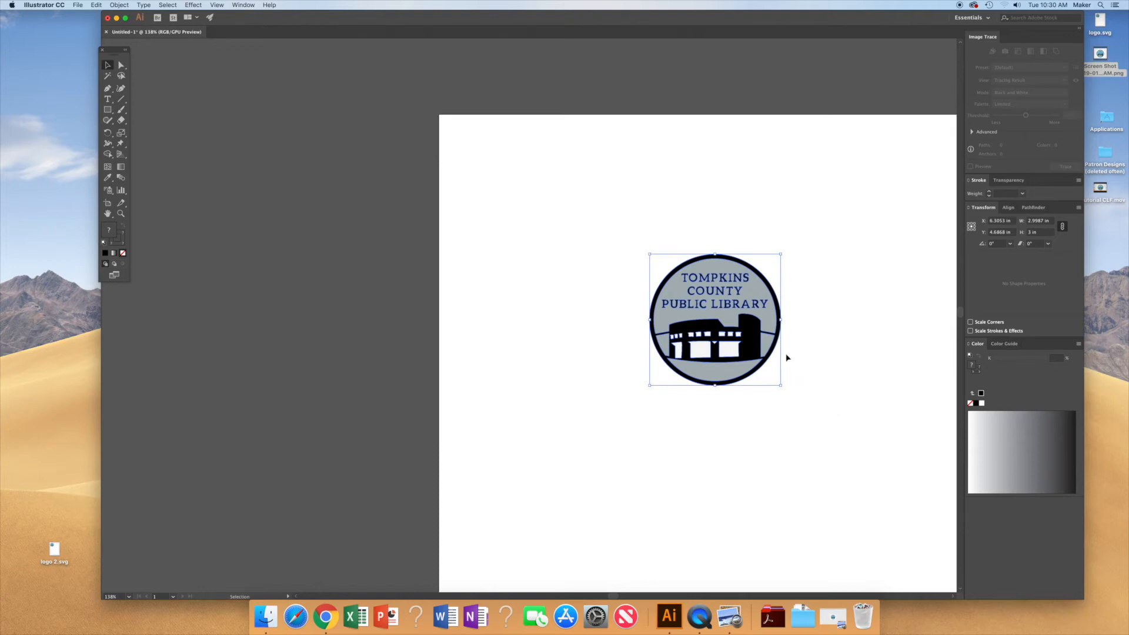
{"action": "left_click_drag", "start_coordinate": [769, 322], "coordinate": [568, 188]}
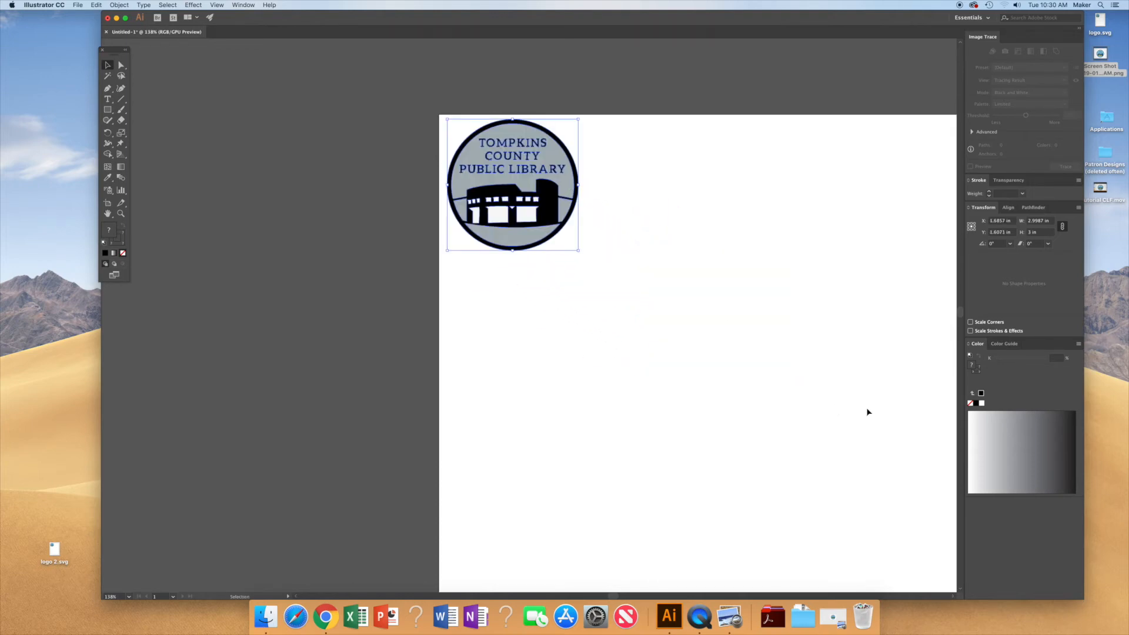
Step: Paste a copy of the logo and place it to the right of the first one
{"action": "key", "text": "a"}
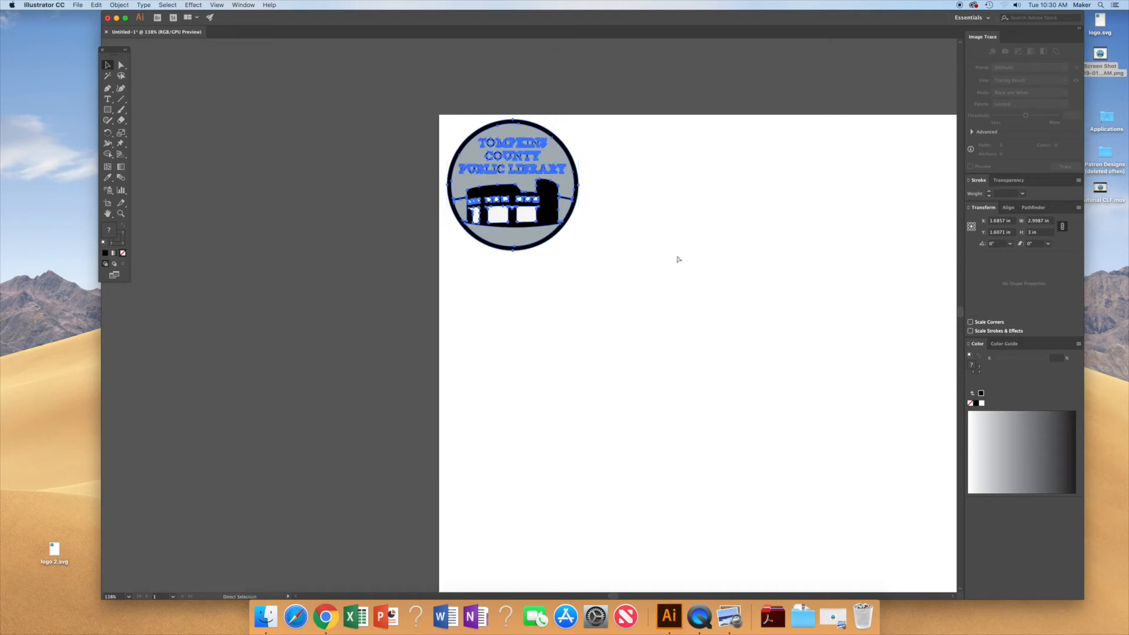
{"action": "key", "text": "super+v"}
{"action": "key", "text": "v"}
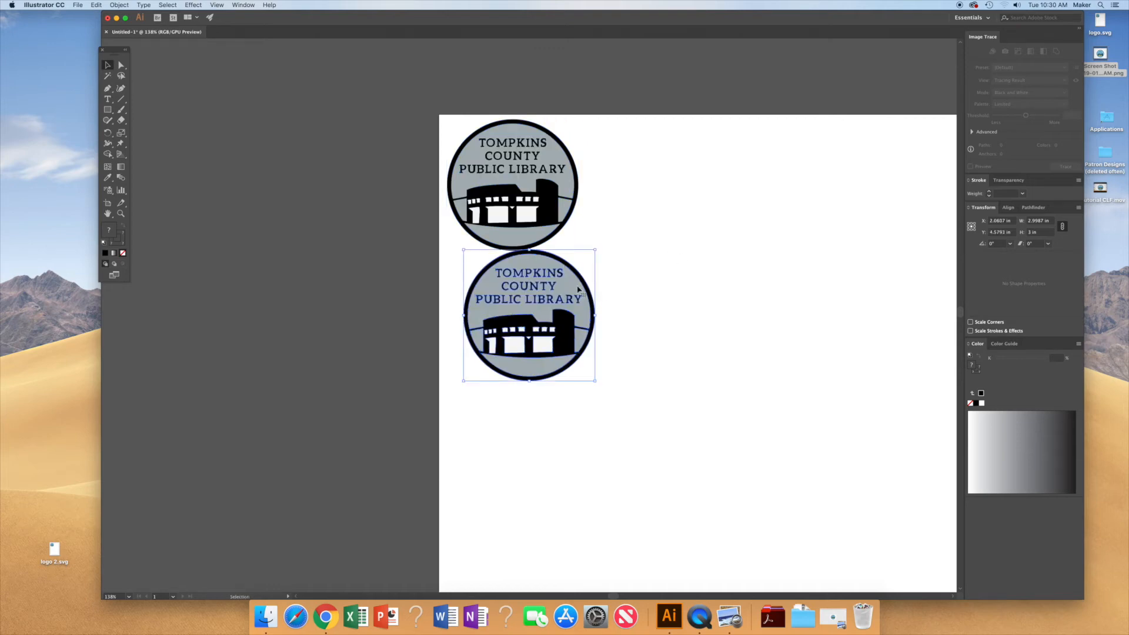
{"action": "left_click_drag", "start_coordinate": [579, 287], "coordinate": [696, 157]}
Step: Paste another copy of the logo and place it below the first one
{"action": "key", "text": "super+v"}
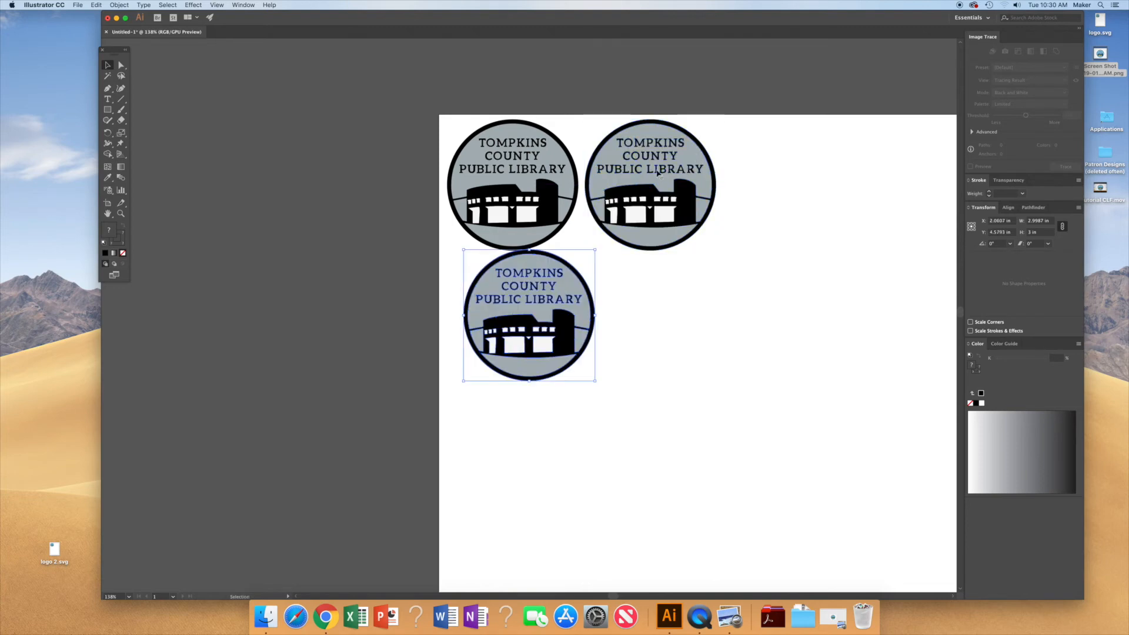
{"action": "left_click_drag", "start_coordinate": [567, 292], "coordinate": [550, 298]}
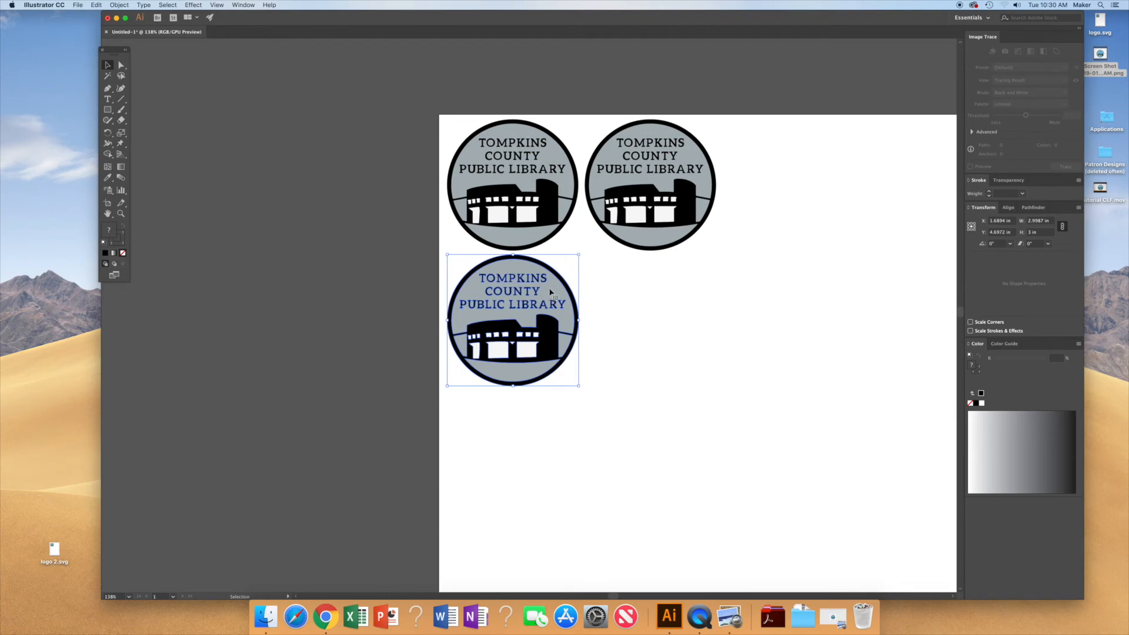
{"action": "left_click_drag", "start_coordinate": [552, 293], "coordinate": [552, 292]}
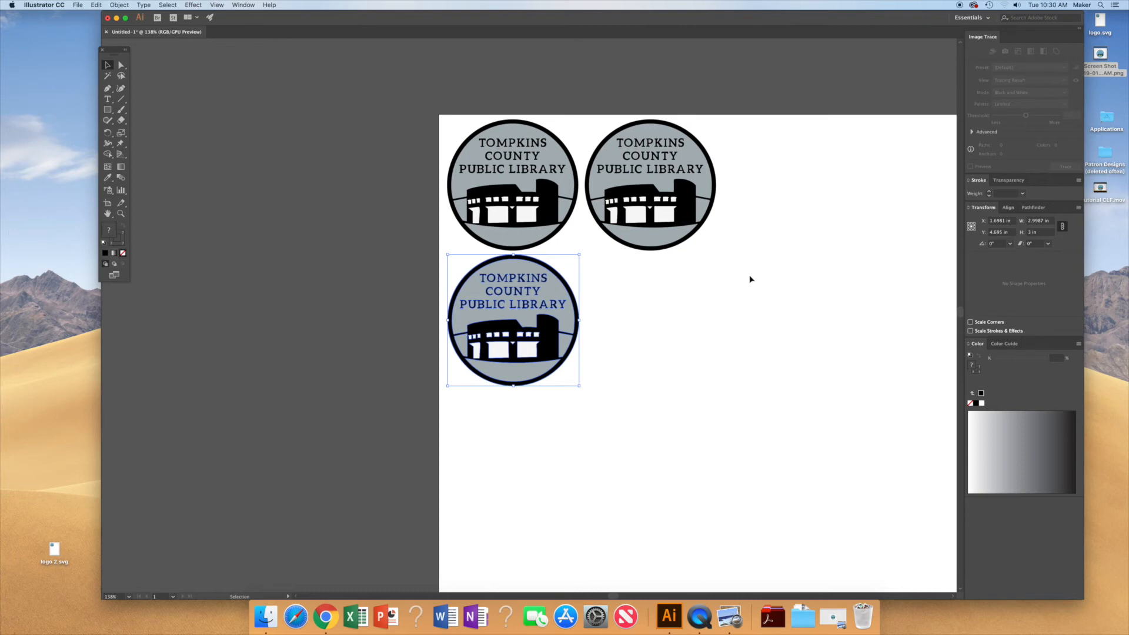
Step: Paste a fourth copy and place it beside the third, completing a two-by-two grid
{"action": "key", "text": "super+v"}
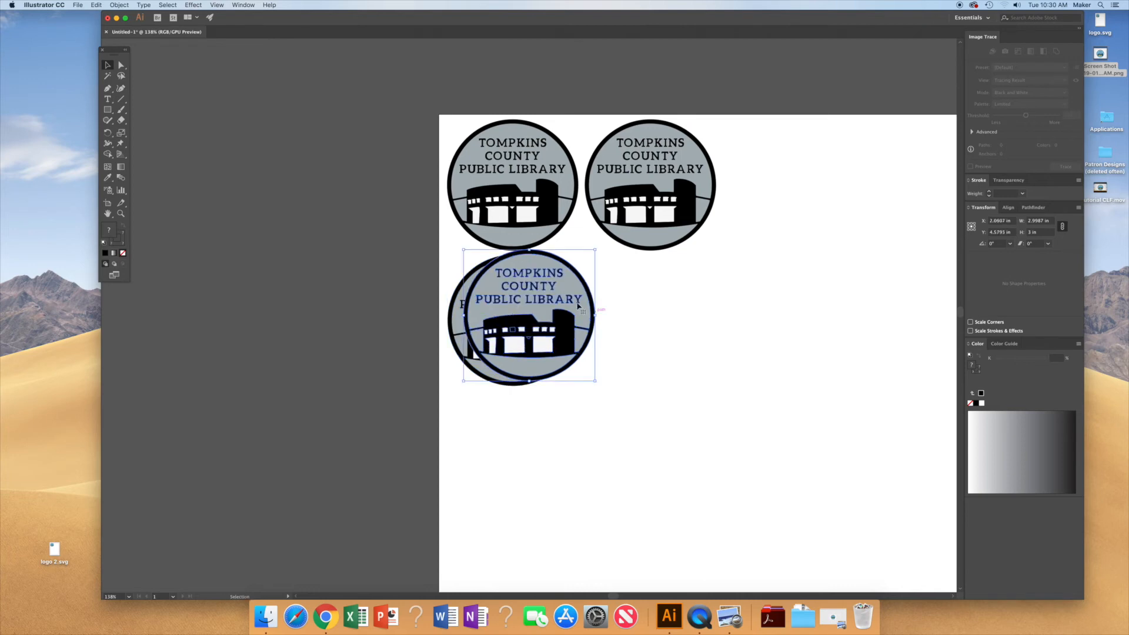
{"action": "left_click_drag", "start_coordinate": [589, 318], "coordinate": [710, 324]}
{"action": "left_click", "coordinate": [799, 353]}
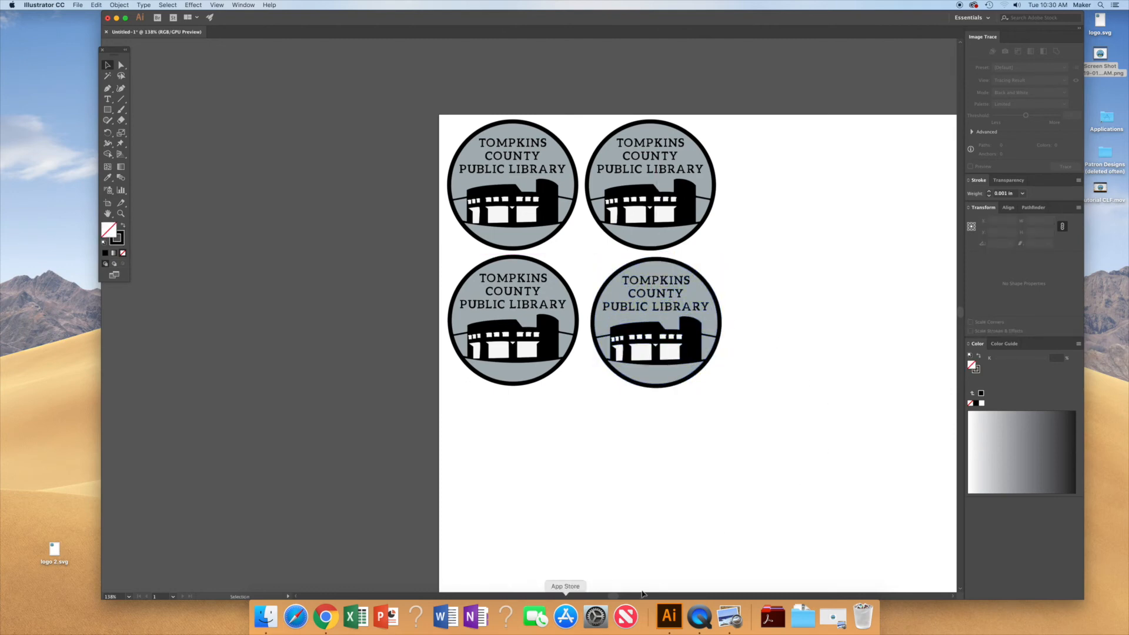
Step: Save the document to the Desktop as "tcpl logos magnets" in Adobe PDF format
{"action": "mouse_move", "coordinate": [620, 597]}
{"action": "left_mouse_down"}
{"action": "mouse_move", "coordinate": [640, 597]}
{"action": "mouse_move", "coordinate": [627, 596]}
{"action": "left_mouse_up"}
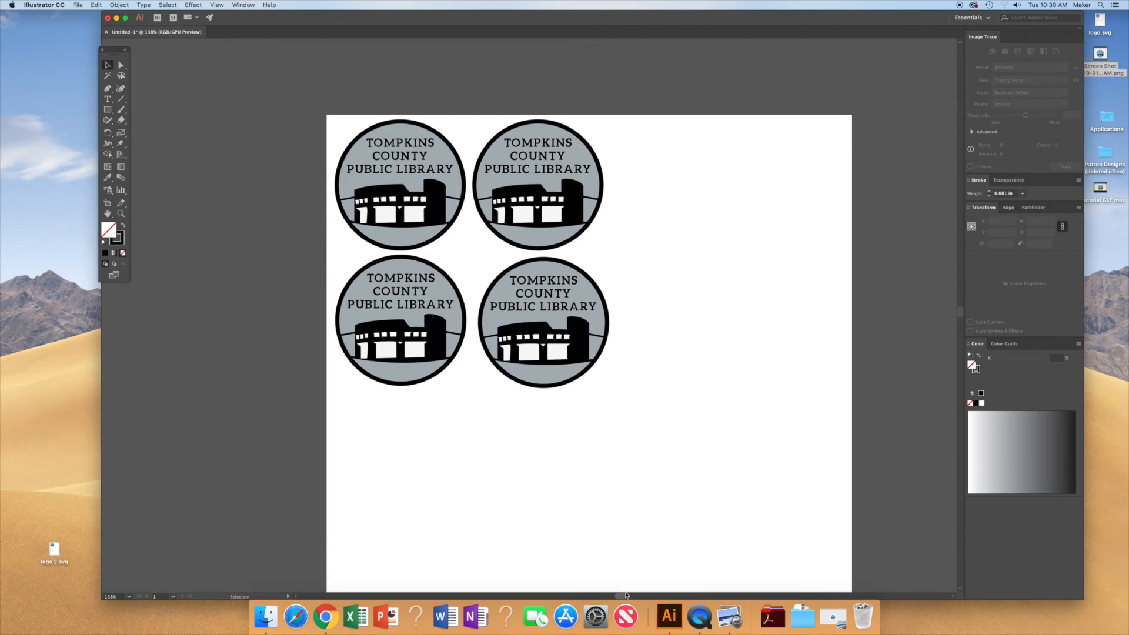
{"action": "scroll", "coordinate": [616, 472], "scroll_direction": "up", "scroll_amount": 2}
{"action": "scroll", "coordinate": [616, 472], "scroll_direction": "down", "scroll_amount": 2}
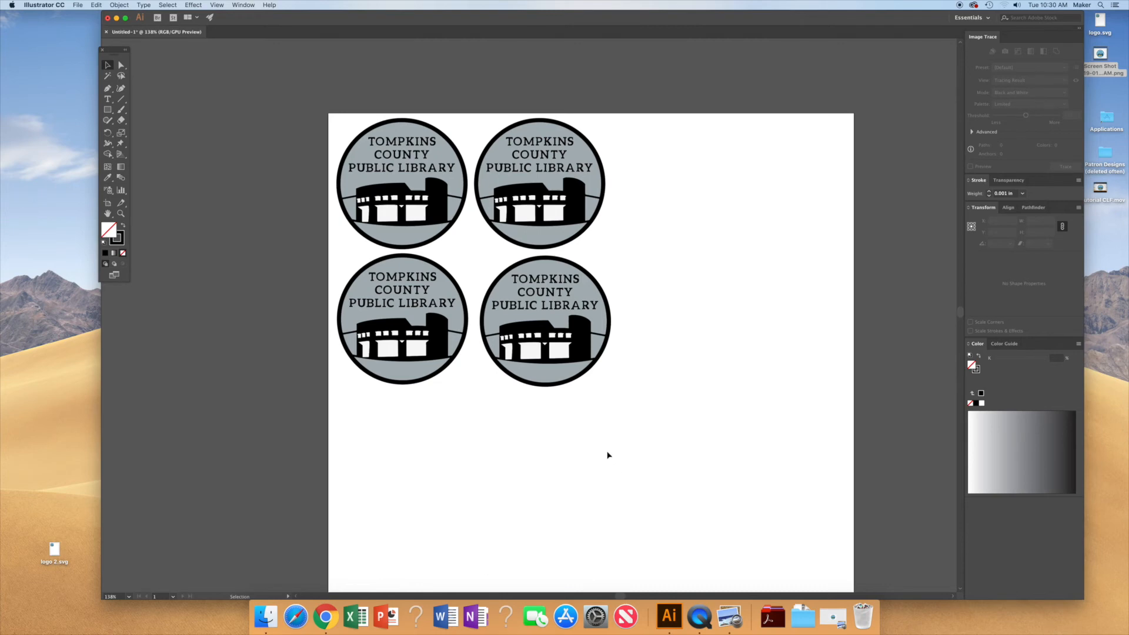
{"action": "left_click", "coordinate": [79, 5]}
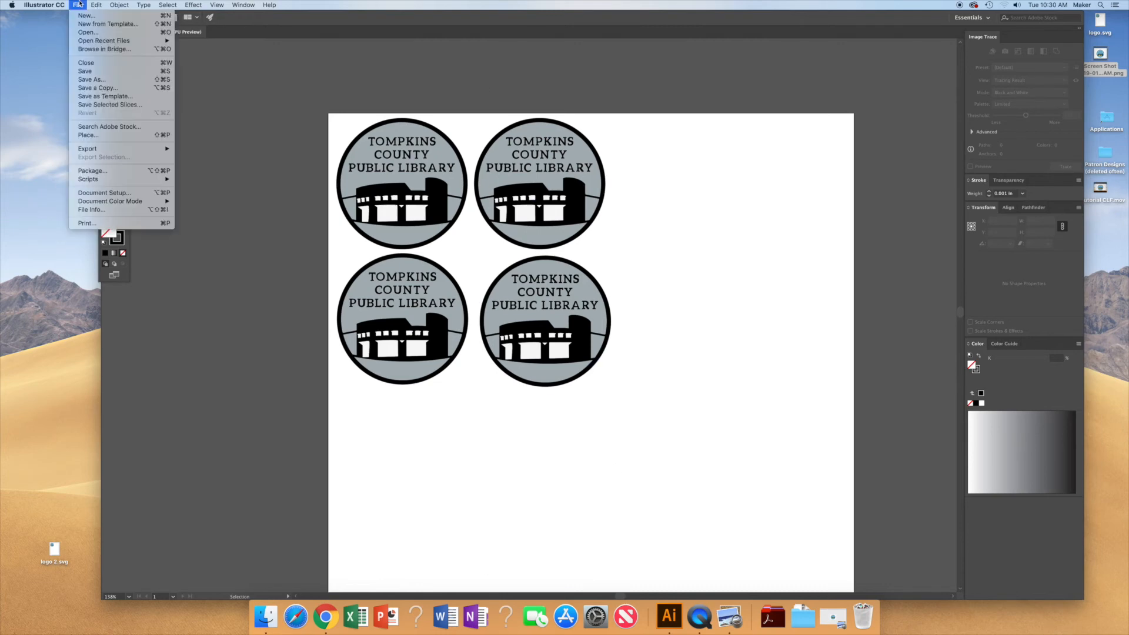
{"action": "left_click", "coordinate": [103, 84]}
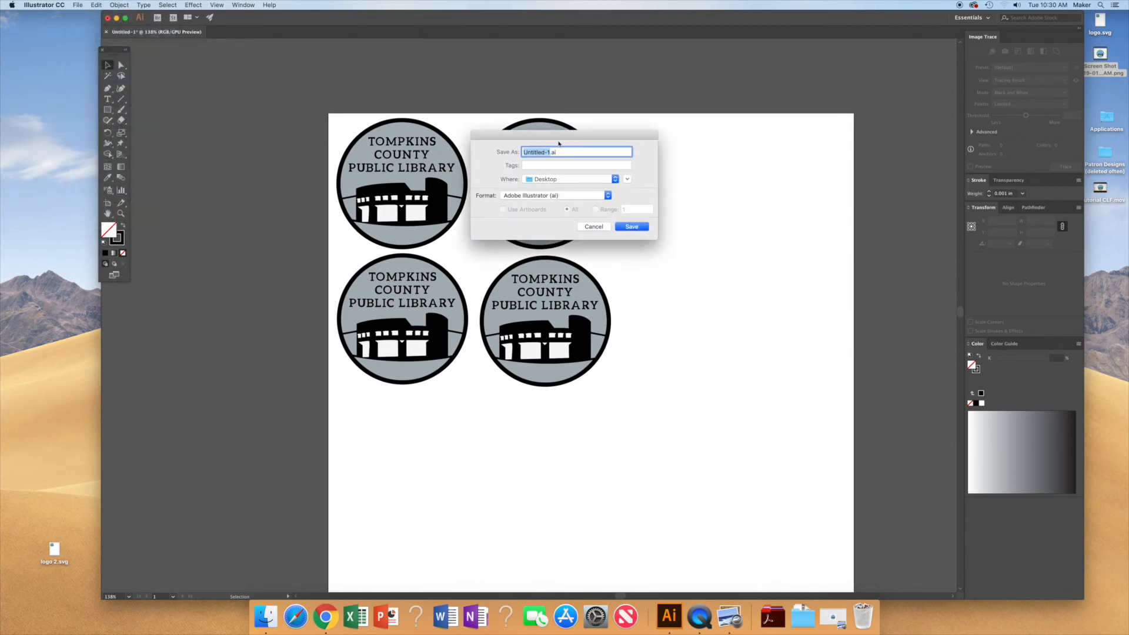
{"action": "type", "text": "tcpl logos magnets"}
{"action": "left_click", "coordinate": [555, 196]}
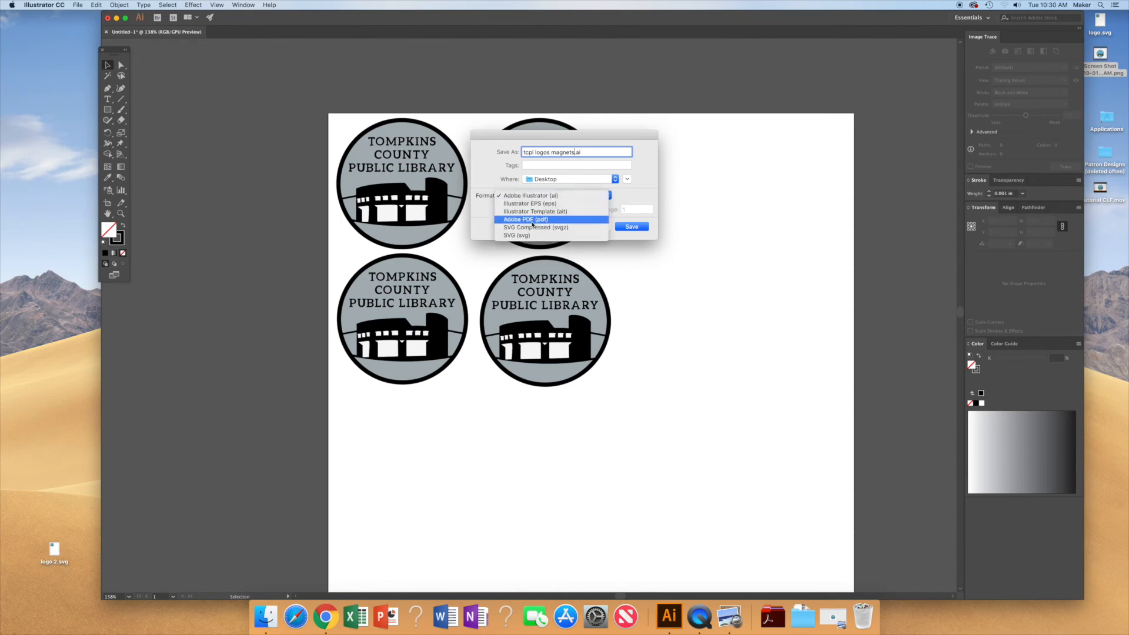
{"action": "left_click", "coordinate": [535, 220]}
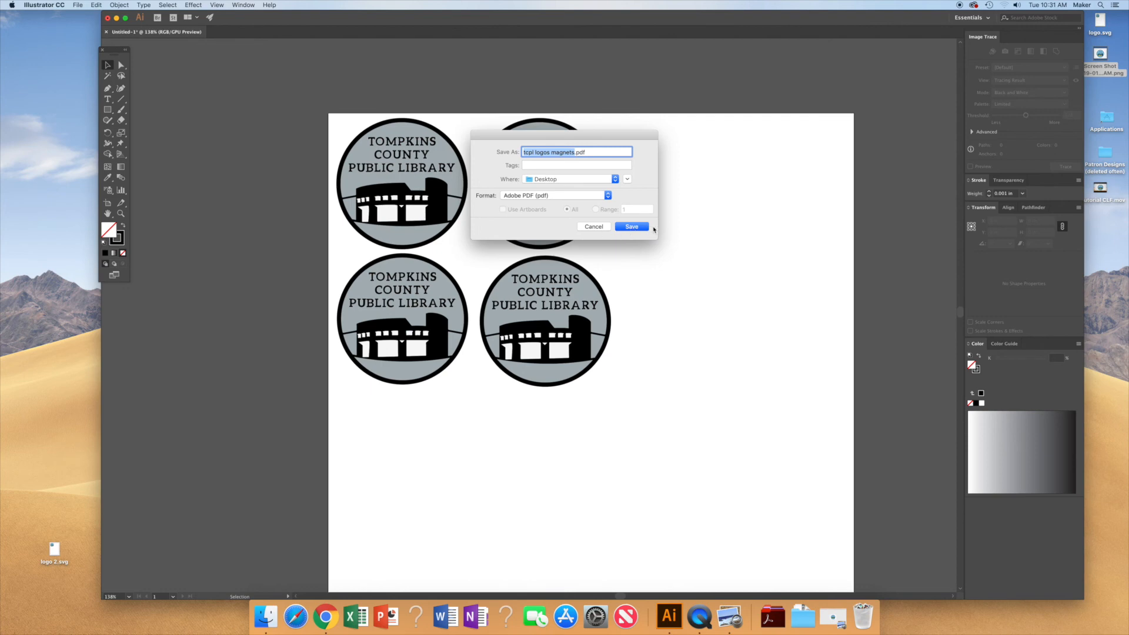
{"action": "left_click", "coordinate": [635, 228]}
{"action": "left_click", "coordinate": [699, 425]}
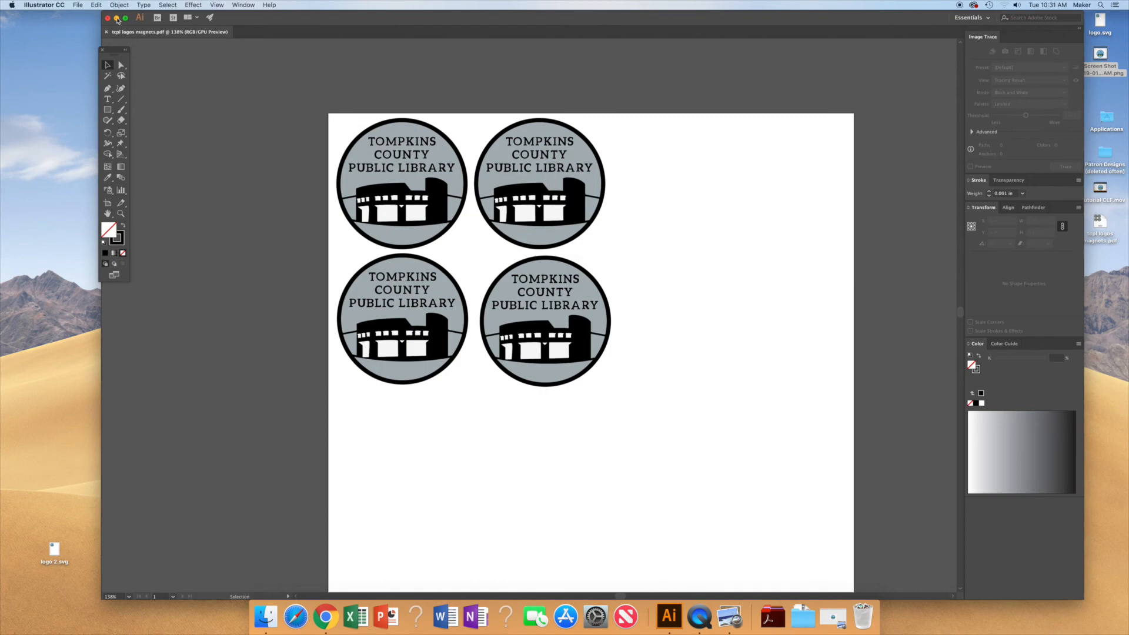
Step: Minimize Illustrator and open the saved tcpl logos magnets.pdf from the Desktop in Preview to check it
{"action": "left_click", "coordinate": [117, 18]}
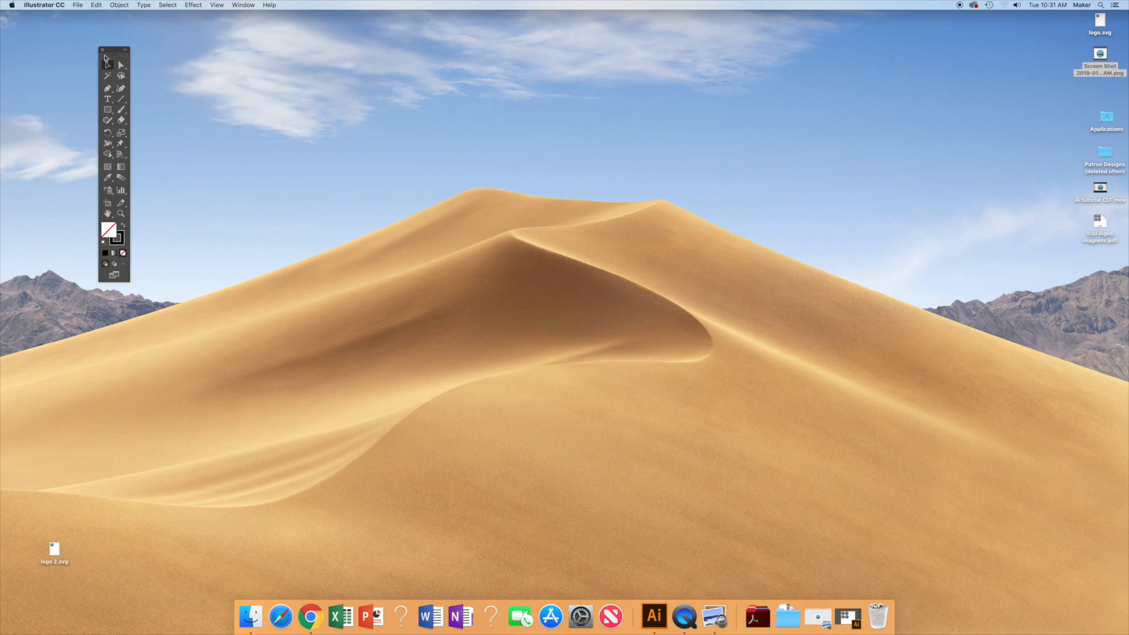
{"action": "left_click", "coordinate": [101, 50]}
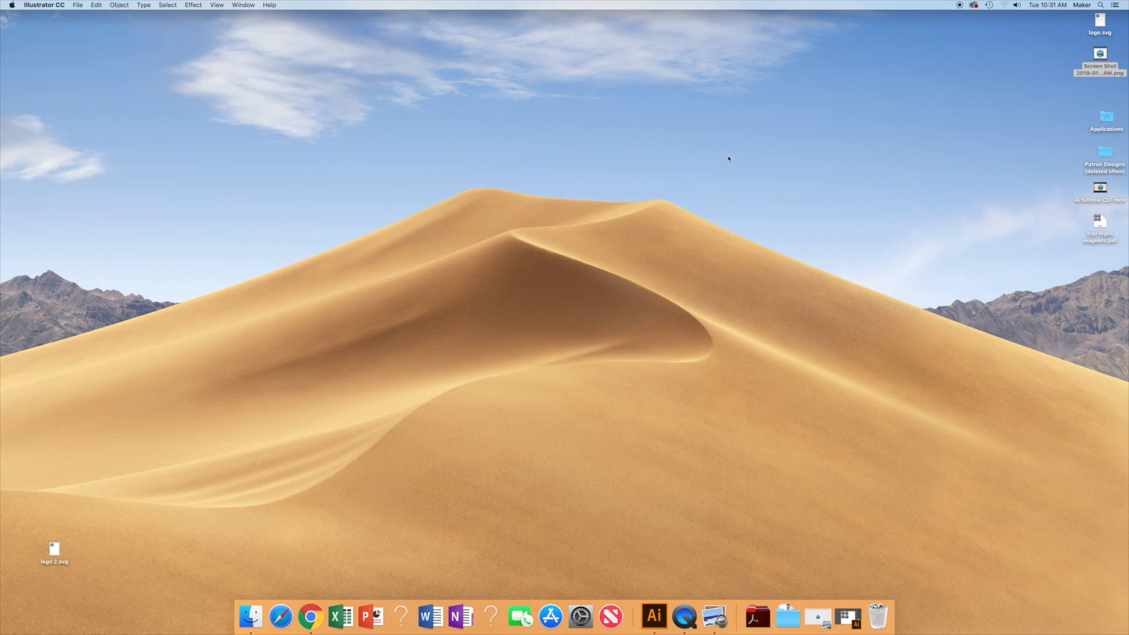
{"action": "double_click", "coordinate": [1099, 224]}
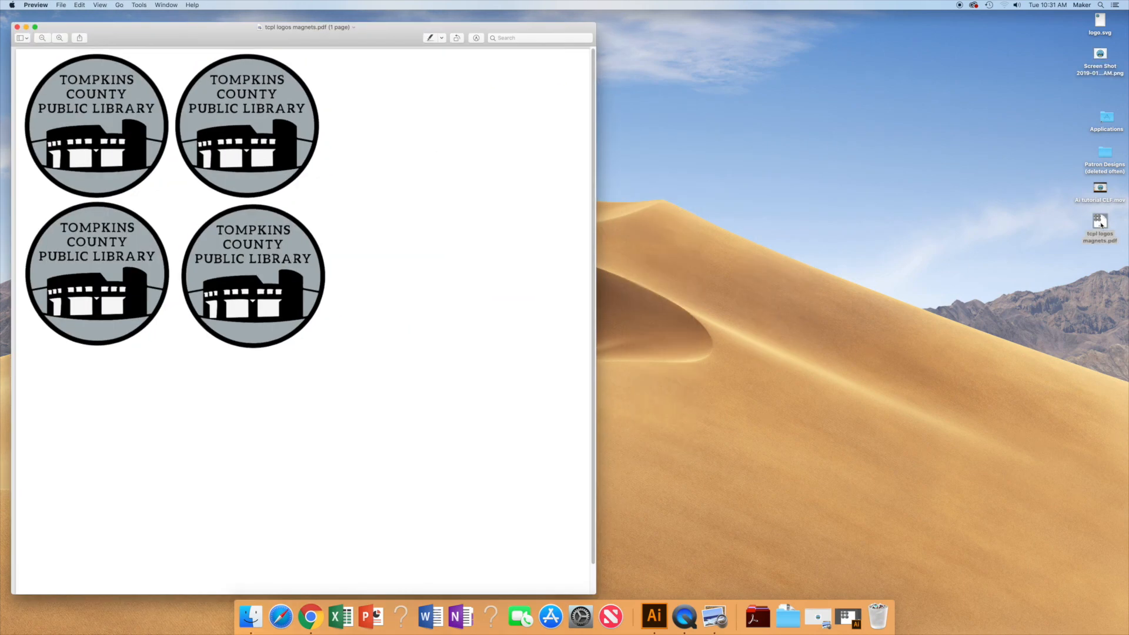